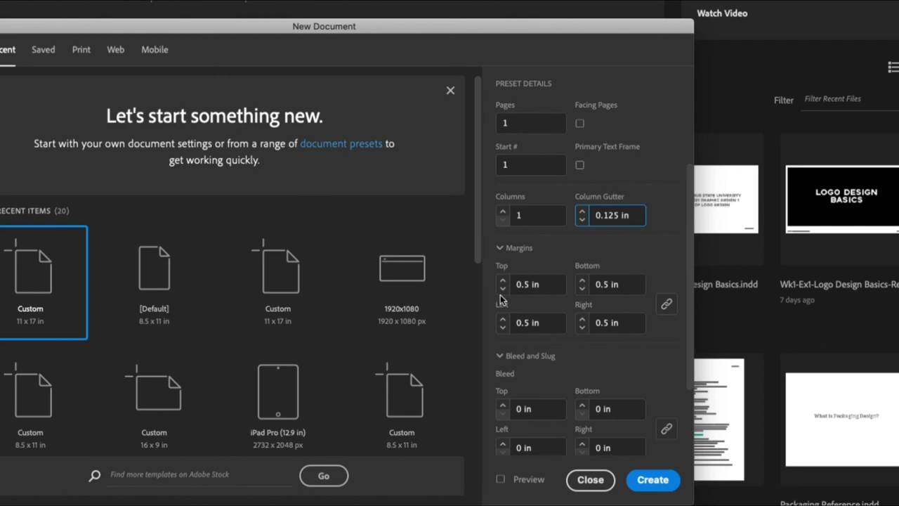
# Set all document margins to 0 in and the bleed on every side to 0.125 in
pyautogui.scroll(-2, 551, 302)
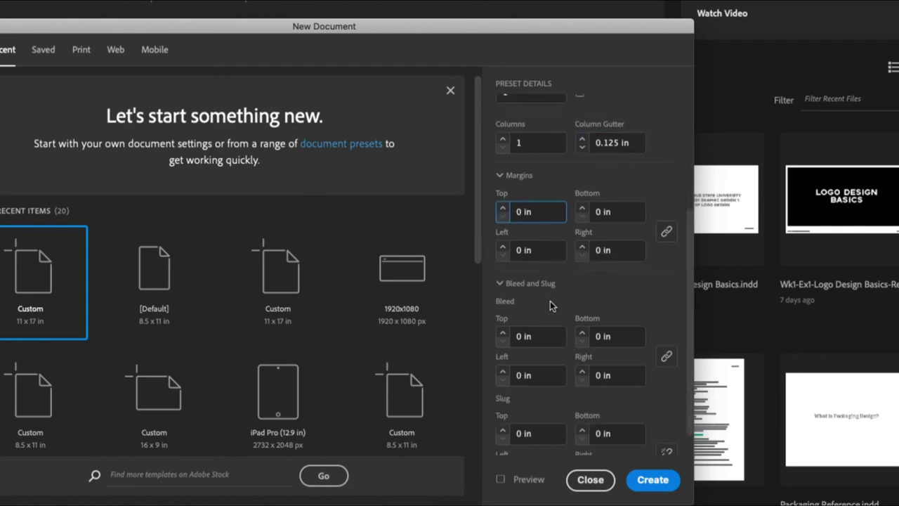
pyautogui.click(500, 284)
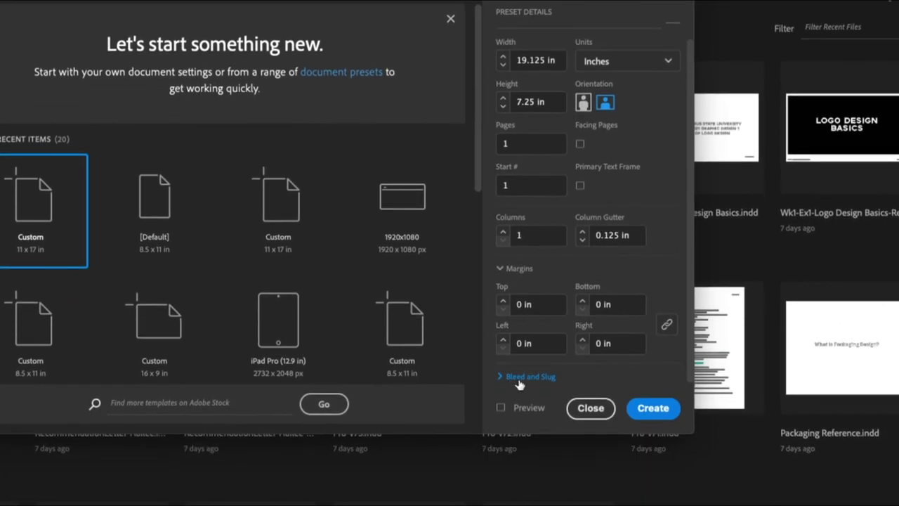
pyautogui.click(500, 376)
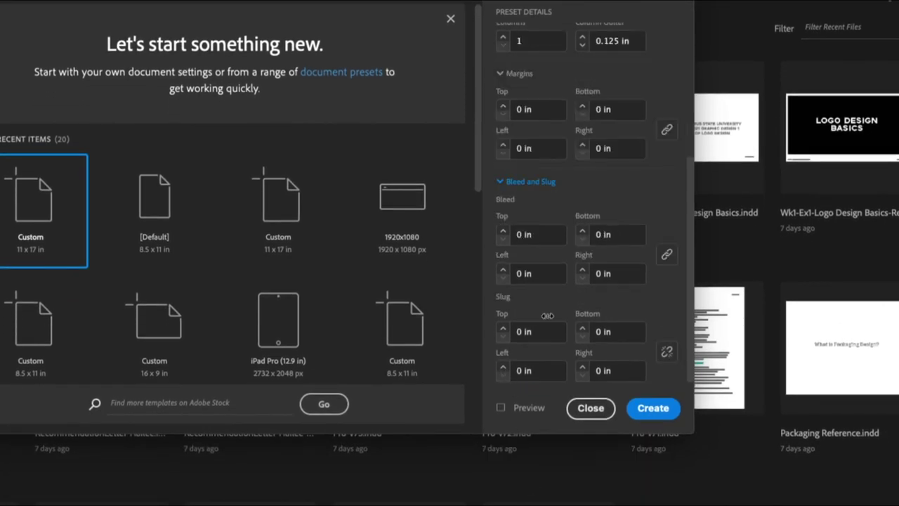
pyautogui.press('Tab')
pyautogui.write('.125')
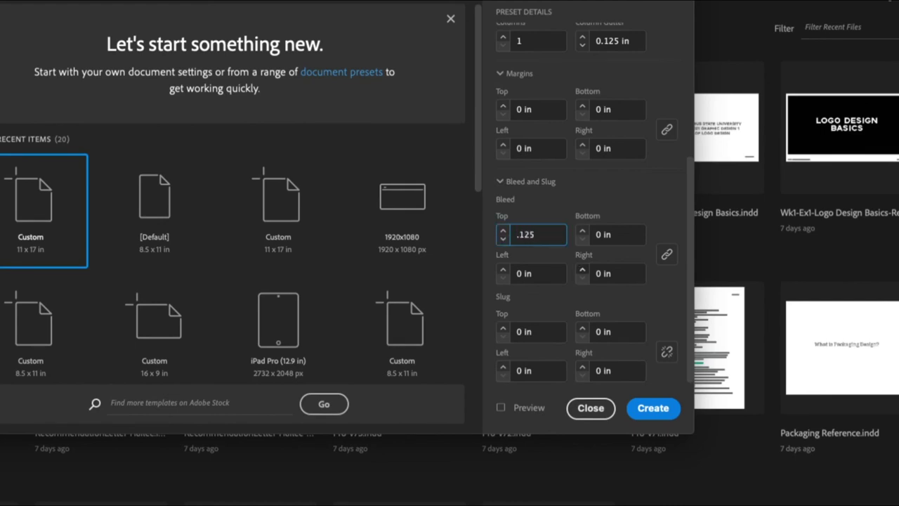
pyautogui.moveTo(622, 234); pyautogui.dragTo(615, 234)
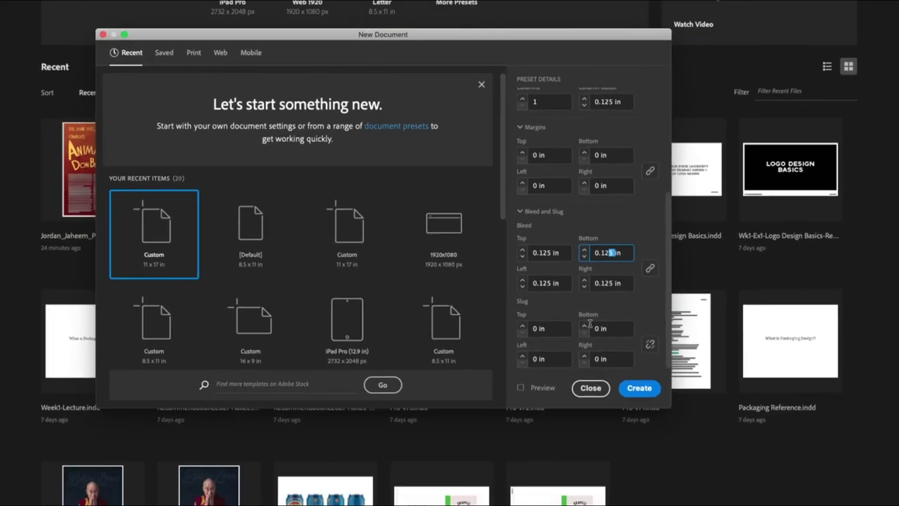
# Review the size, margin and bleed settings and create the new document
pyautogui.scroll(5, 587, 316)
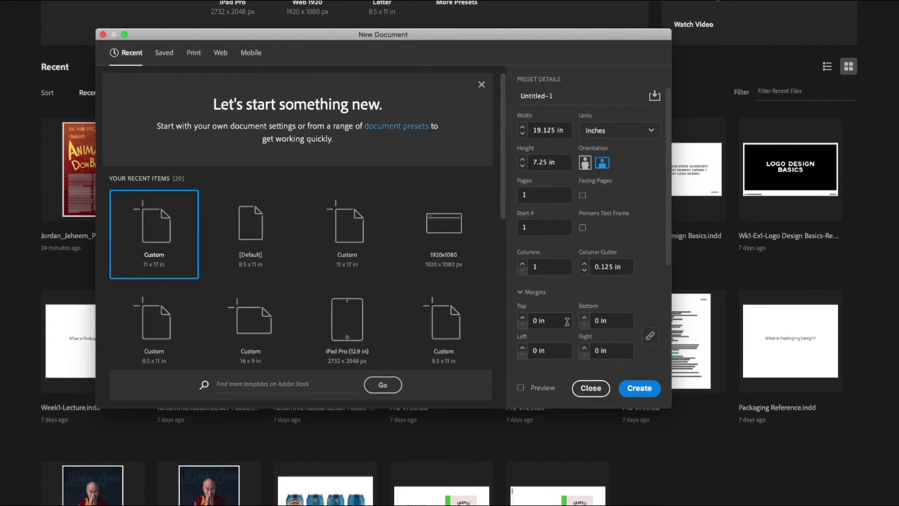
pyautogui.scroll(-2, 567, 321)
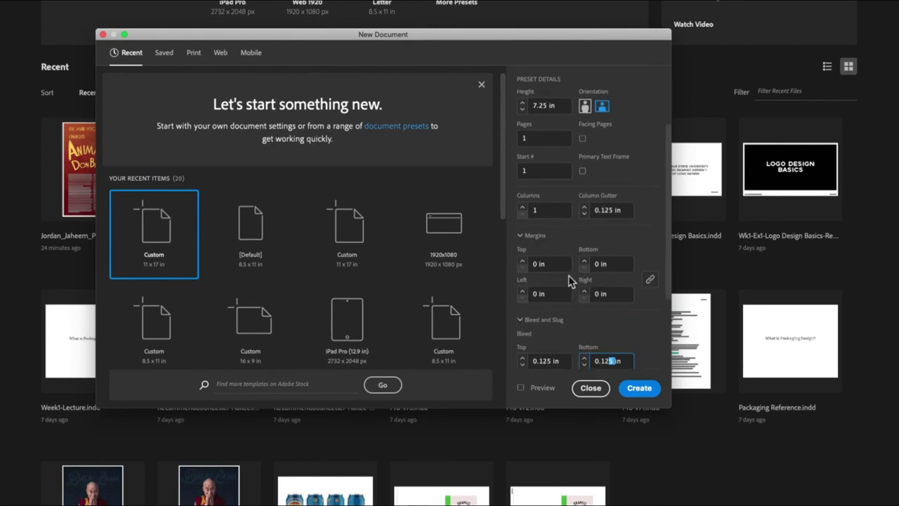
pyautogui.scroll(-3, 570, 281)
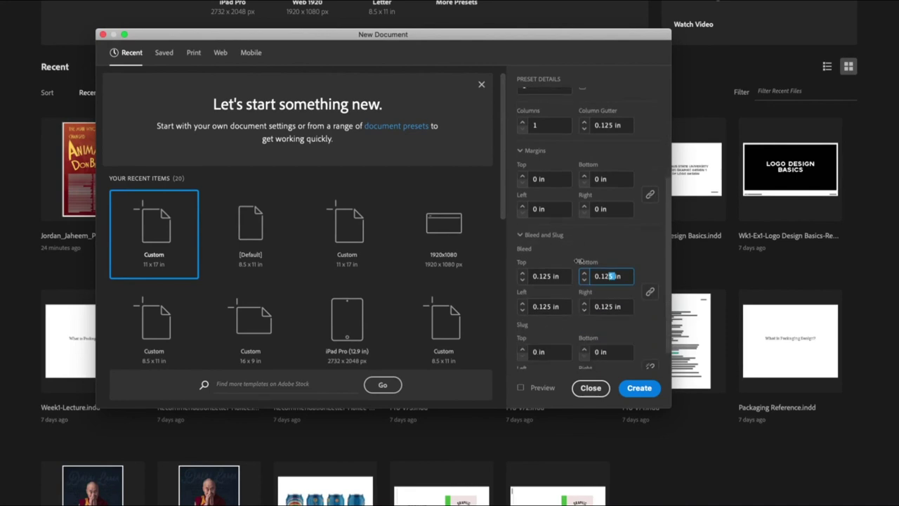
pyautogui.click(639, 389)
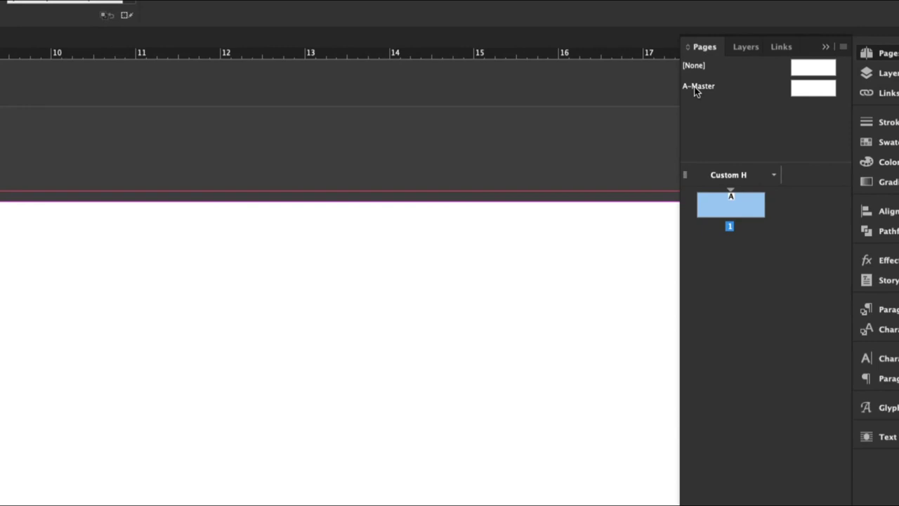
# Open the A-Master page for editing and check the ruler display setting
pyautogui.click(697, 87)
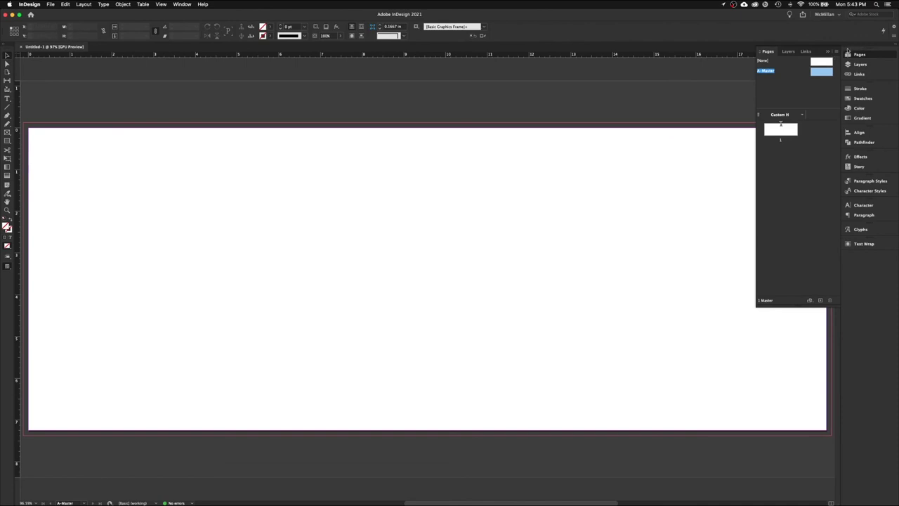
pyautogui.click(847, 54)
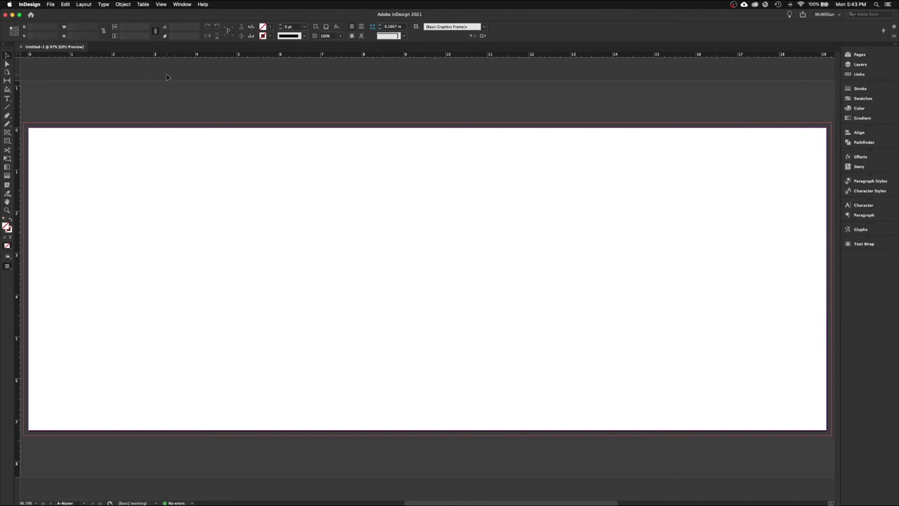
pyautogui.click(162, 5)
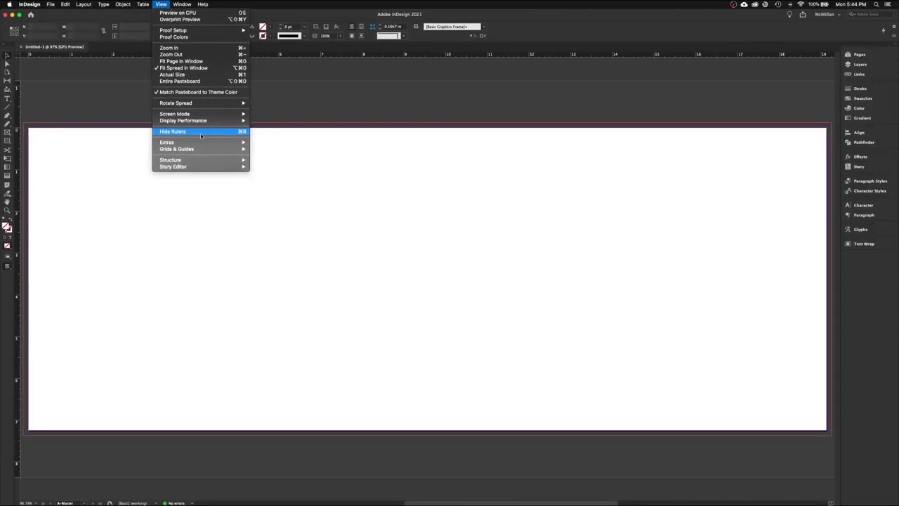
pyautogui.click(179, 239)
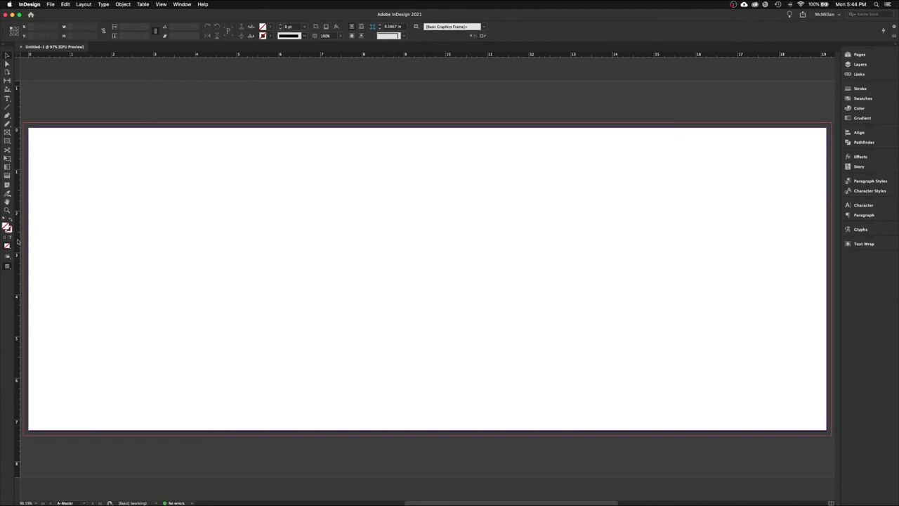
# Add a vertical ruler guide to the A-Master page and set its X position to 3.75 in
pyautogui.moveTo(18, 241); pyautogui.dragTo(241, 250)
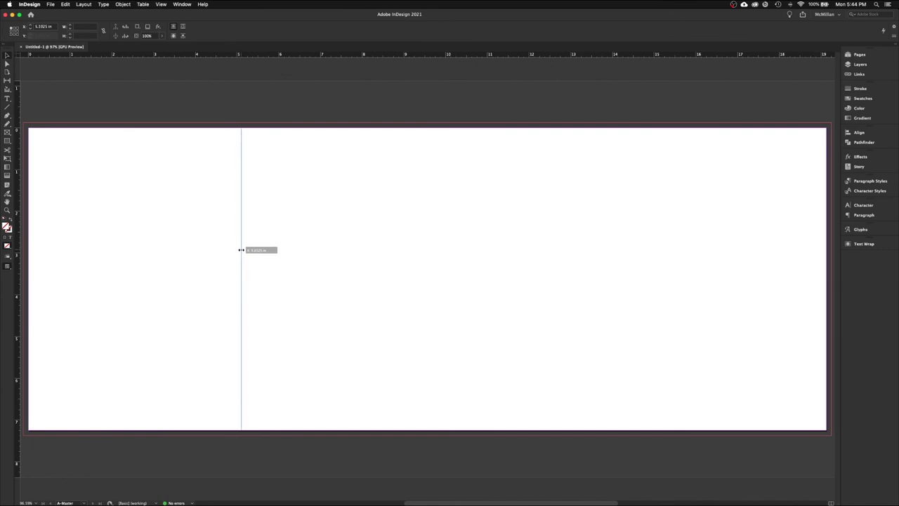
pyautogui.moveTo(241, 250); pyautogui.dragTo(242, 251)
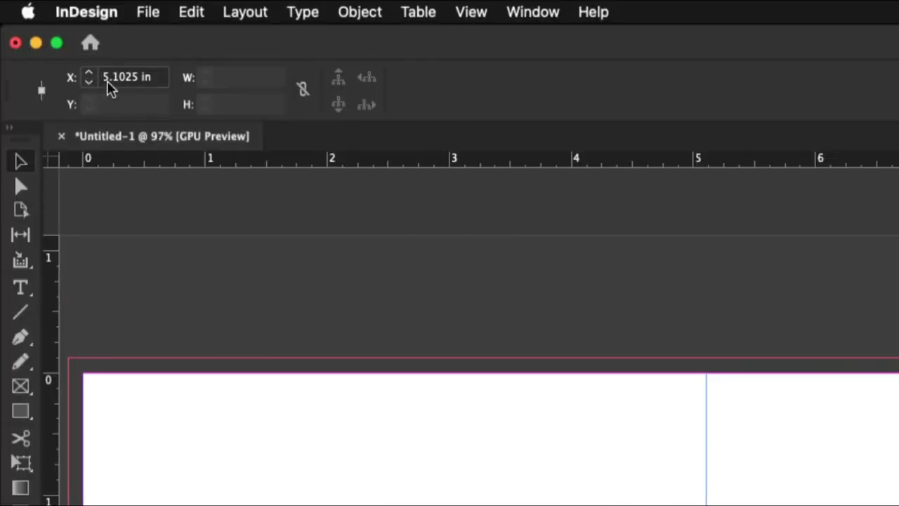
pyautogui.moveTo(161, 82); pyautogui.dragTo(91, 79)
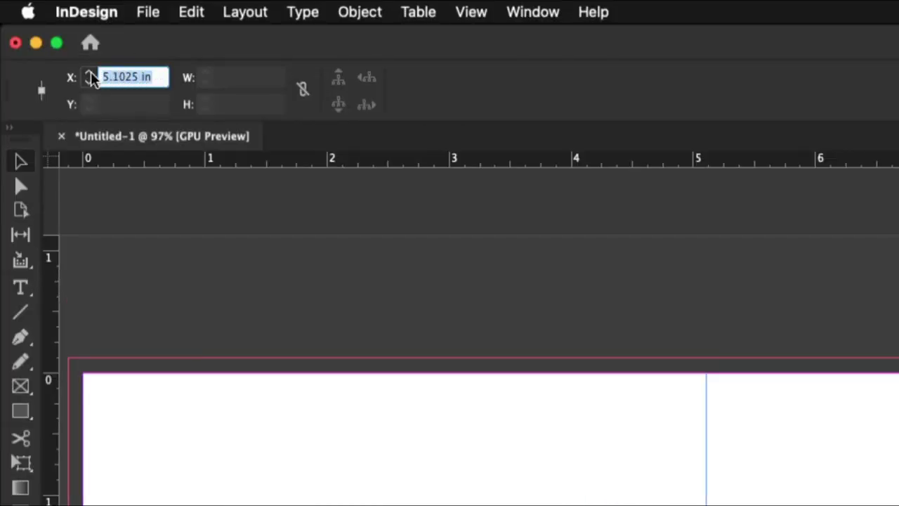
pyautogui.write('3.75')
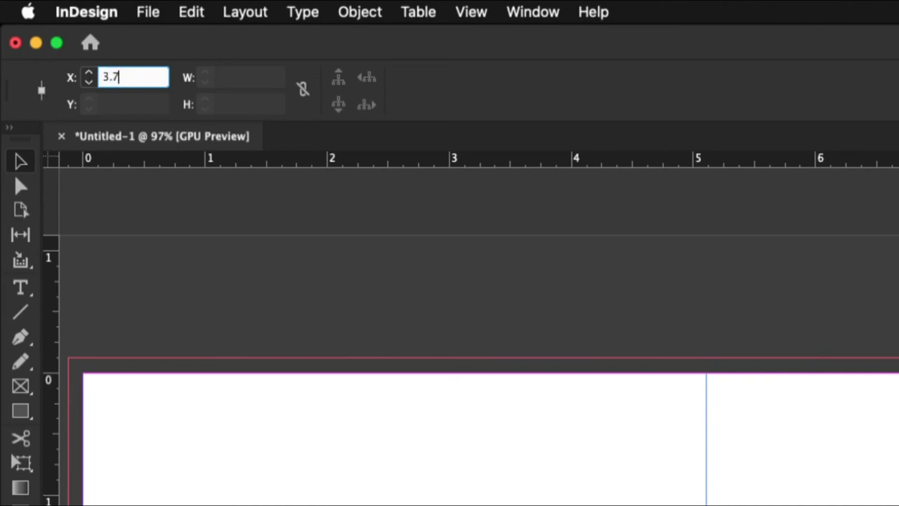
pyautogui.press('Return')
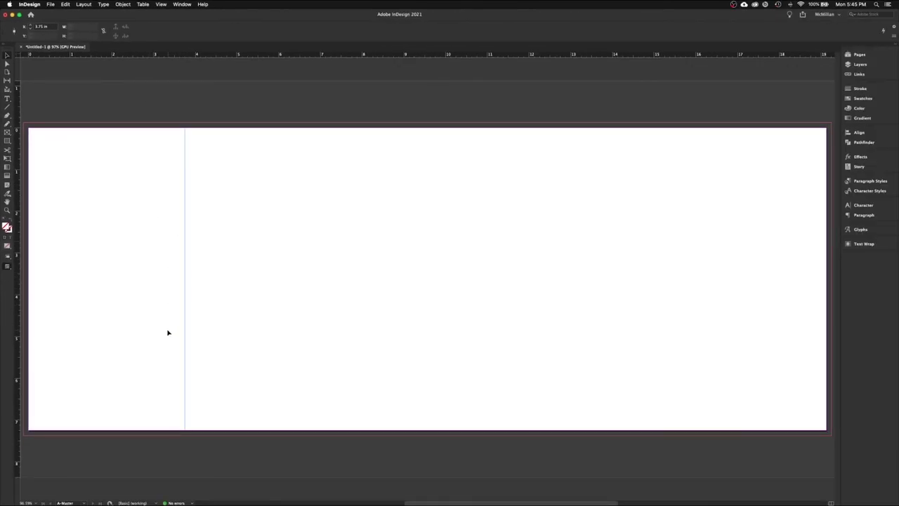
pyautogui.click(213, 302)
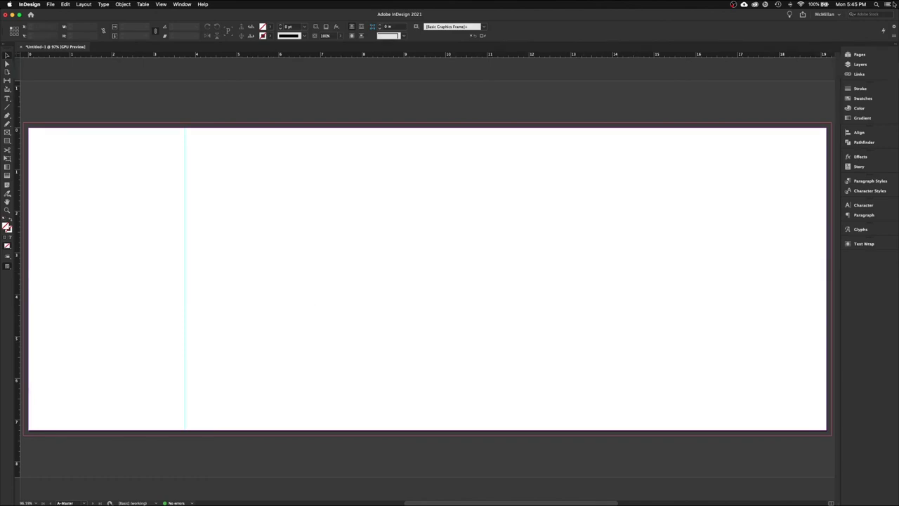
# Switch to Calculator, clear the previous value and add 3.75 and 5.4375
pyautogui.moveTo(897, 1)
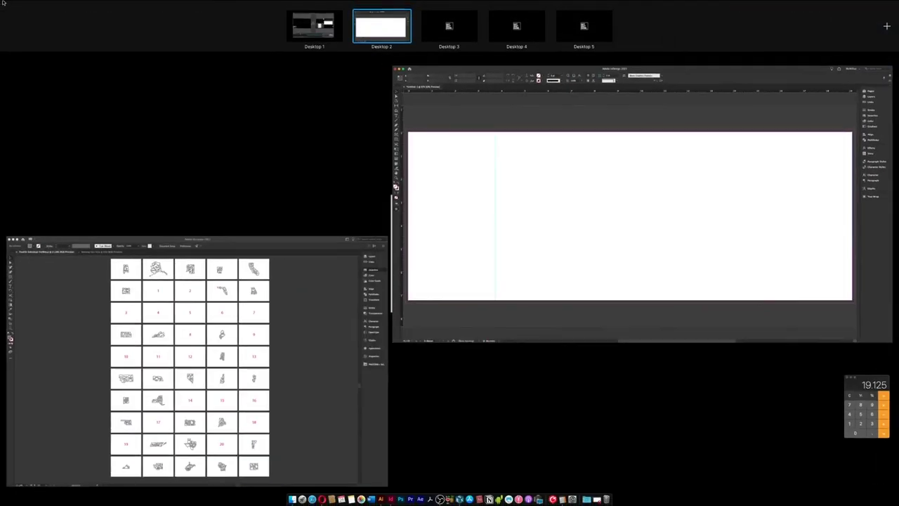
pyautogui.click(872, 422)
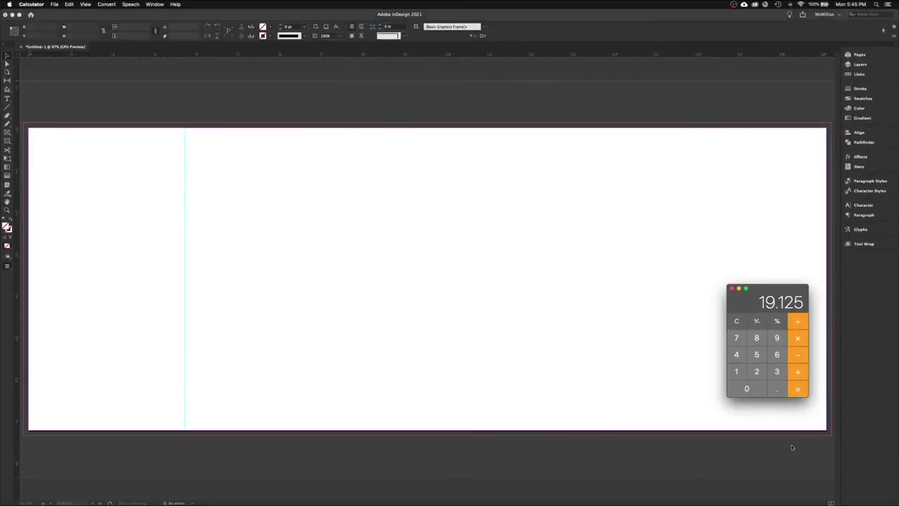
pyautogui.click(738, 321)
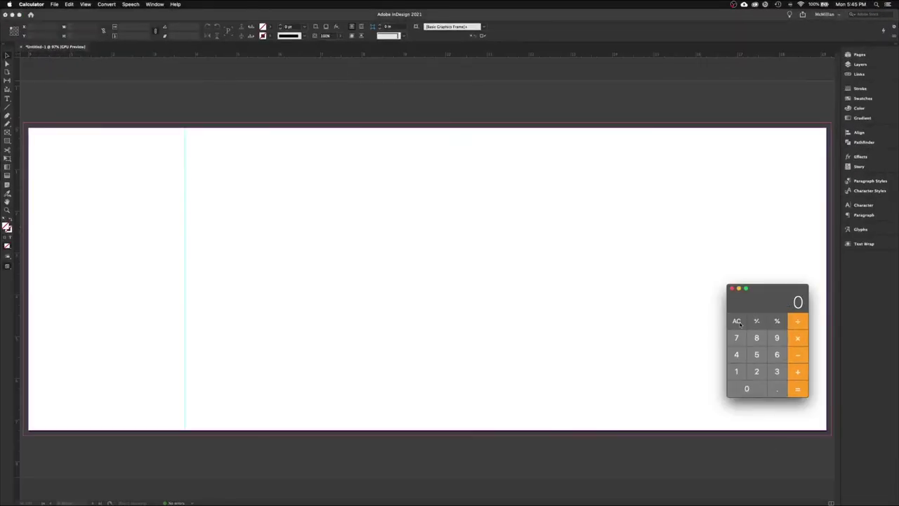
pyautogui.click(774, 372)
pyautogui.click(777, 387)
pyautogui.click(736, 338)
pyautogui.click(757, 354)
pyautogui.click(798, 373)
pyautogui.click(757, 355)
pyautogui.click(777, 387)
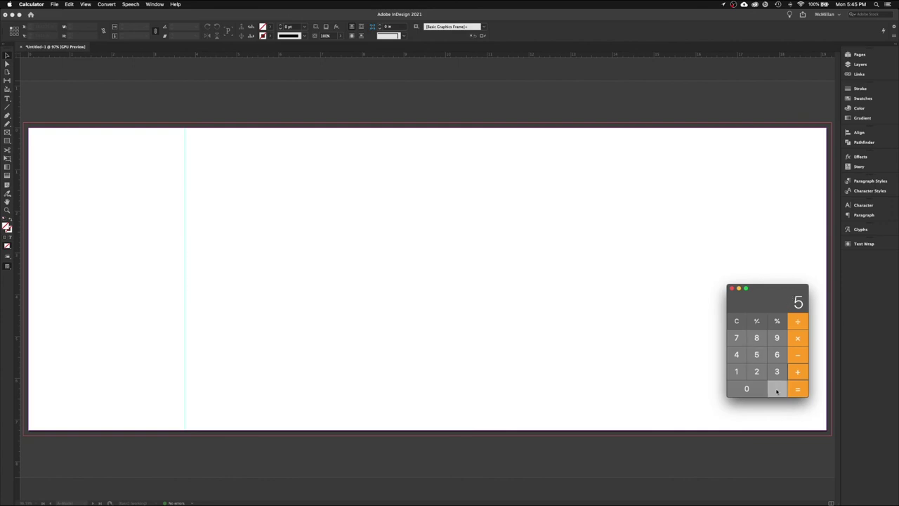
pyautogui.click(736, 355)
pyautogui.click(773, 372)
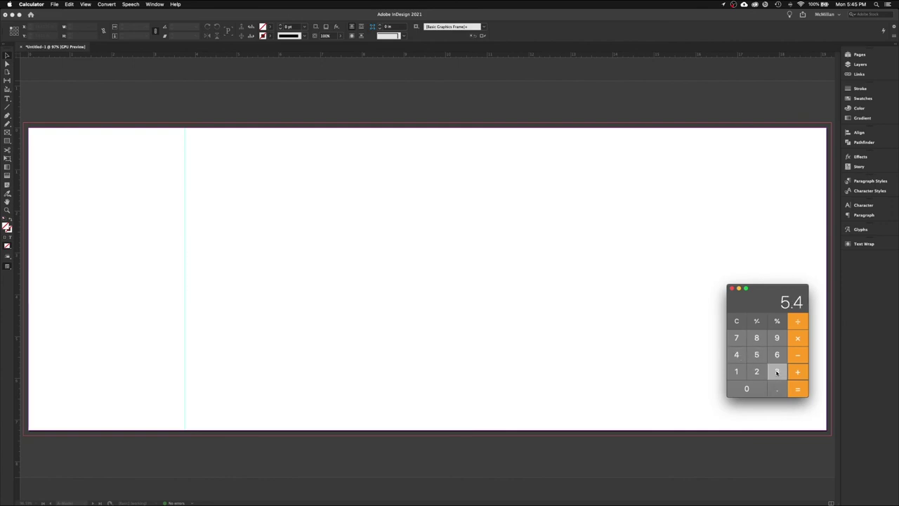
pyautogui.click(739, 339)
pyautogui.click(758, 356)
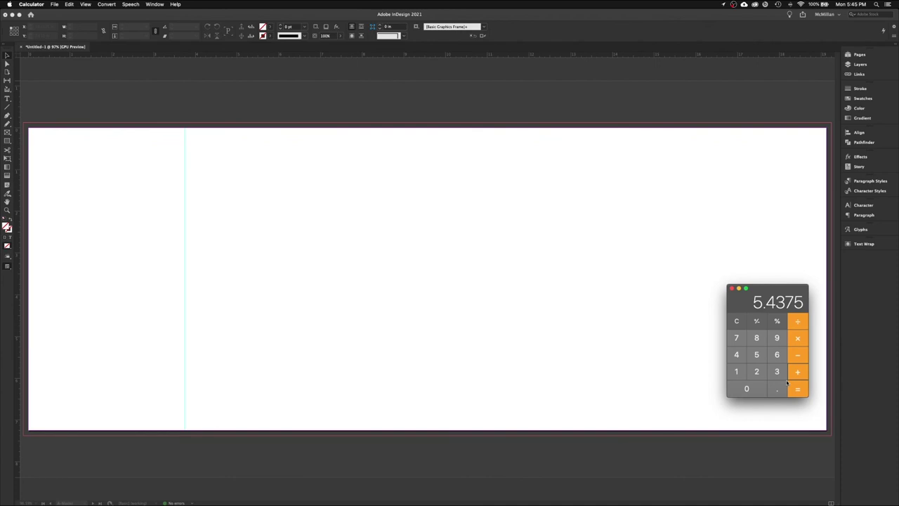
pyautogui.click(795, 388)
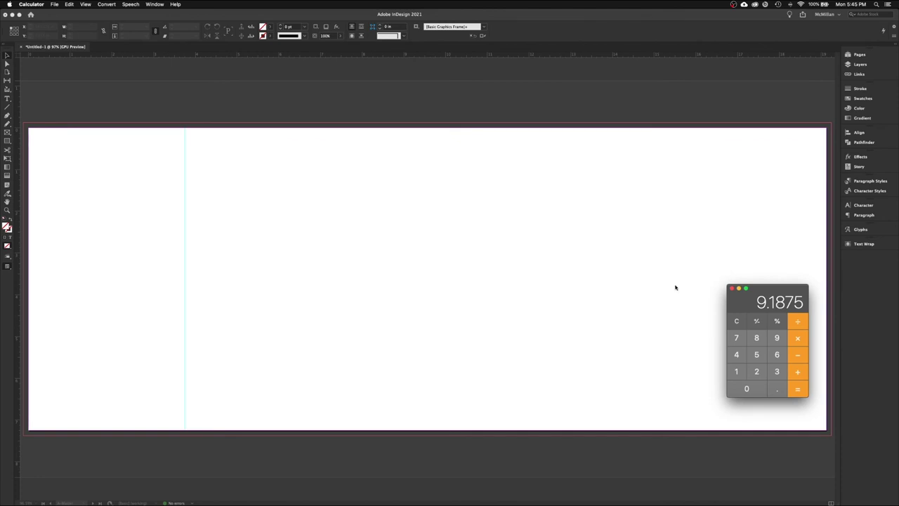
# Return to InDesign, add a second vertical guide to the master page and set its X position to 9.1875 in
pyautogui.click(591, 284)
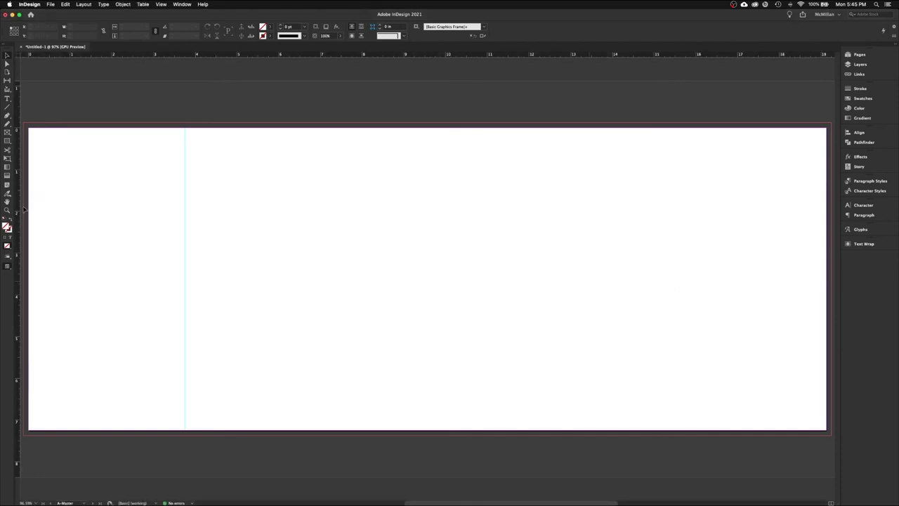
pyautogui.moveTo(17, 211); pyautogui.dragTo(295, 228)
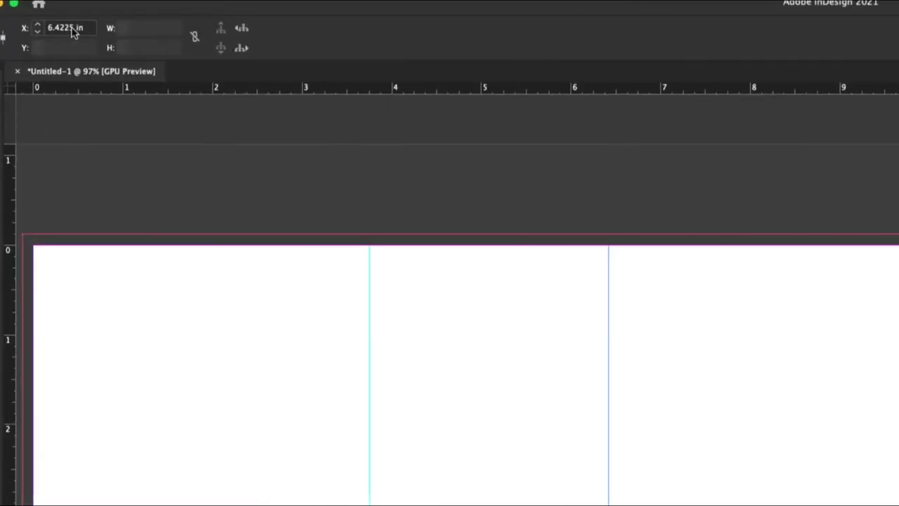
pyautogui.click(81, 29)
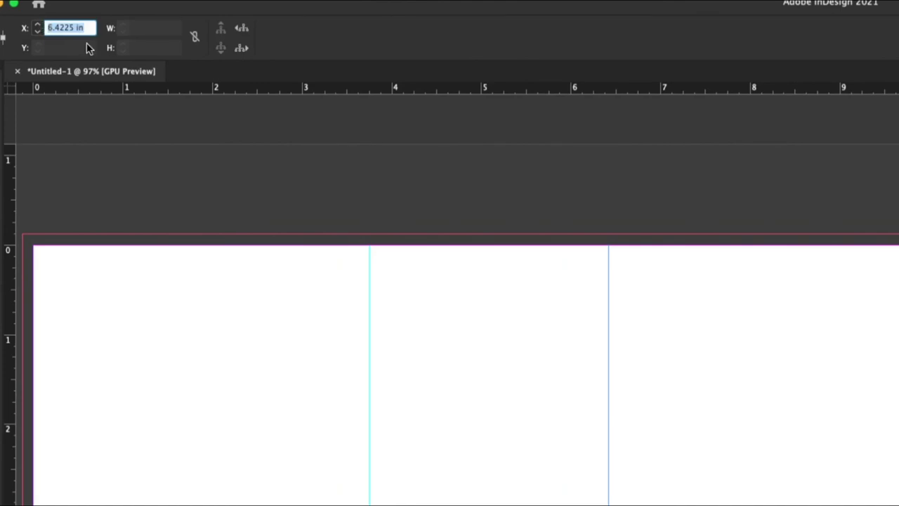
pyautogui.write('9.1875')
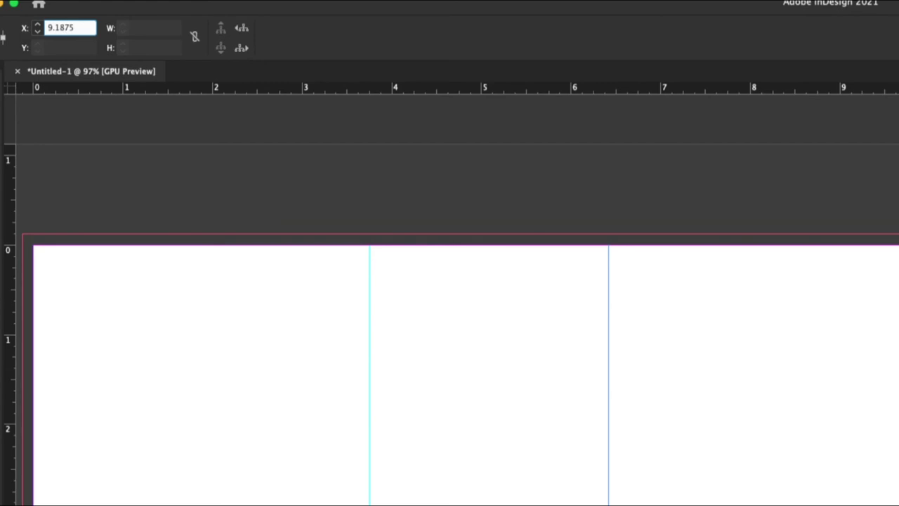
pyautogui.press('Return')
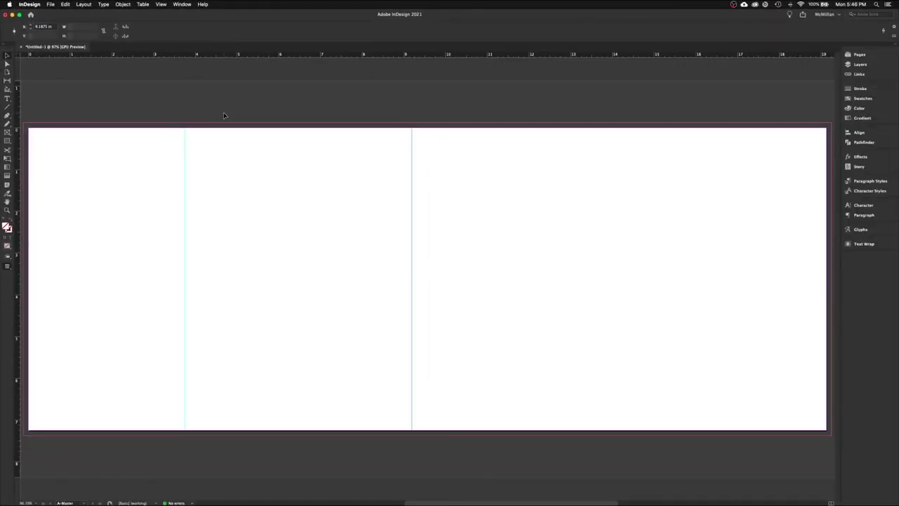
pyautogui.click(517, 279)
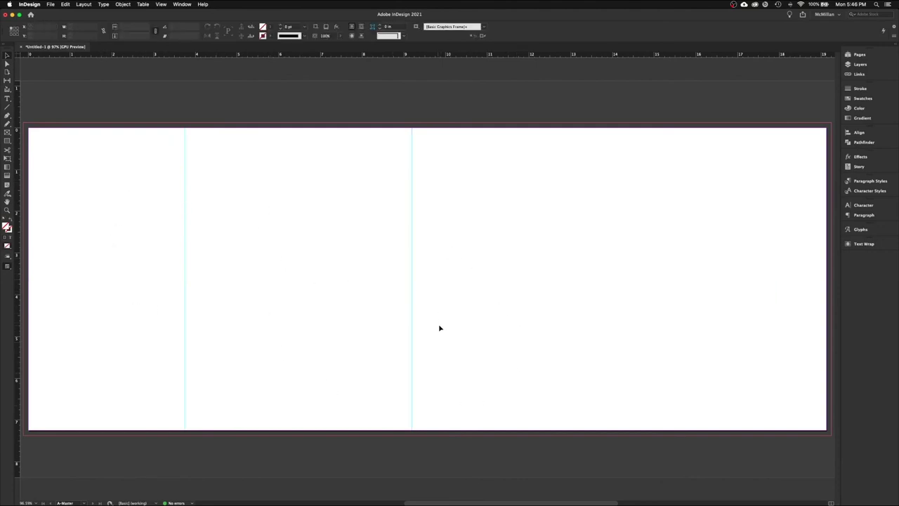
# Switch to Calculator and add .75 to the previous sum
pyautogui.press('super+Tab')
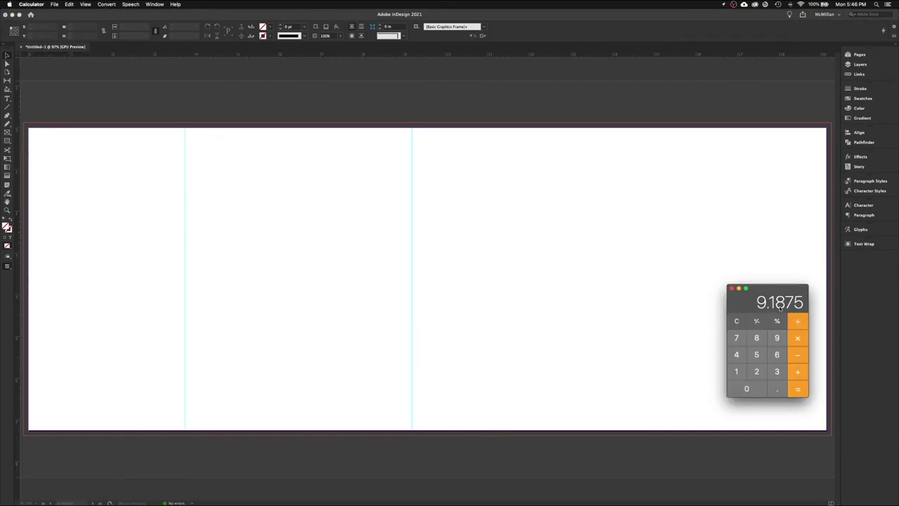
pyautogui.click(798, 371)
pyautogui.write('.')
pyautogui.click(736, 338)
pyautogui.click(756, 355)
pyautogui.click(799, 388)
# Return to InDesign, add a third vertical guide to the master page and set its X position to 9.9375 in
pyautogui.click(548, 251)
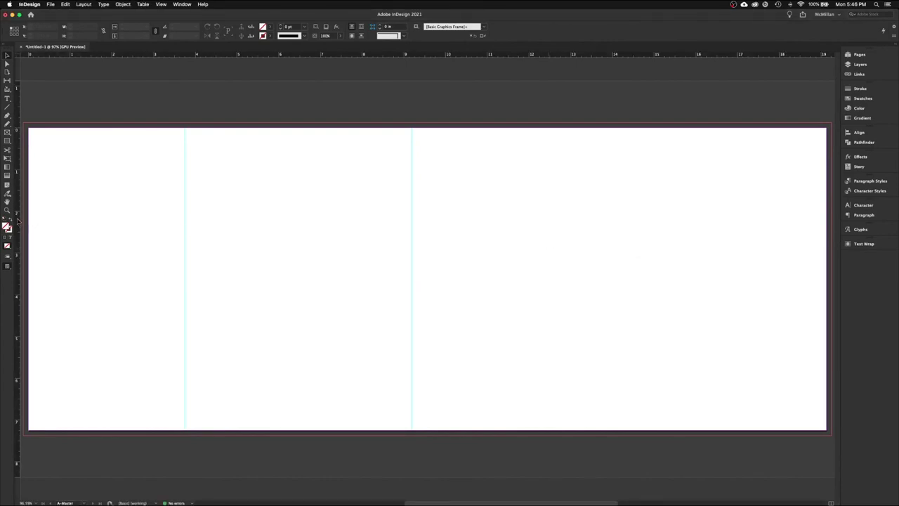
pyautogui.moveTo(17, 220); pyautogui.dragTo(494, 259)
pyautogui.moveTo(492, 259); pyautogui.dragTo(492, 259)
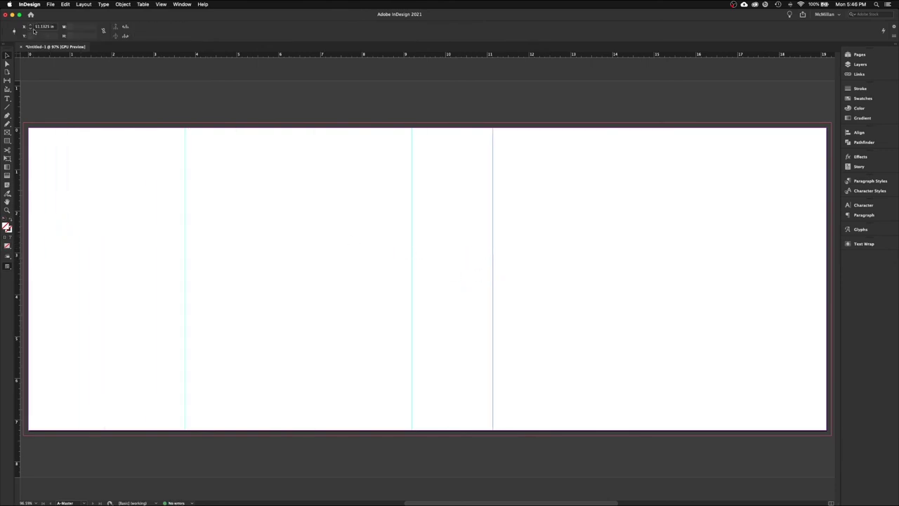
pyautogui.doubleClick(42, 28)
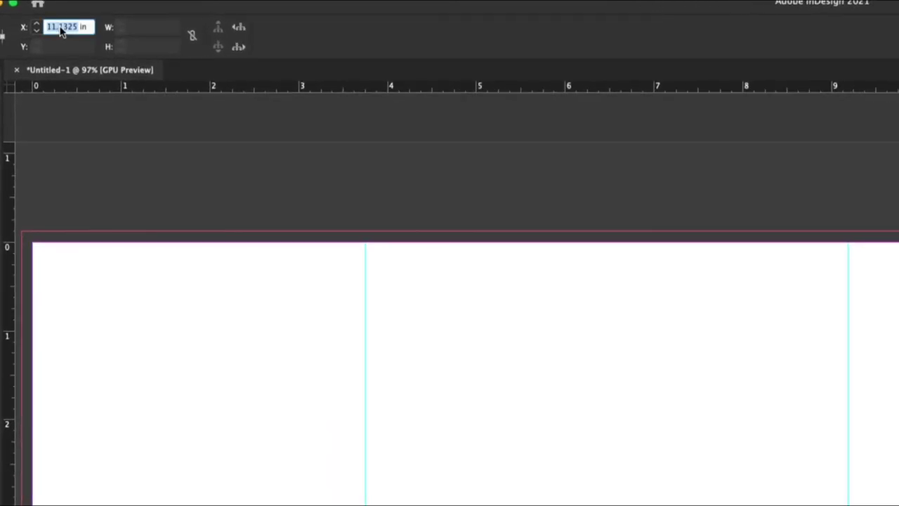
pyautogui.write('9.9375')
pyautogui.press('Return')
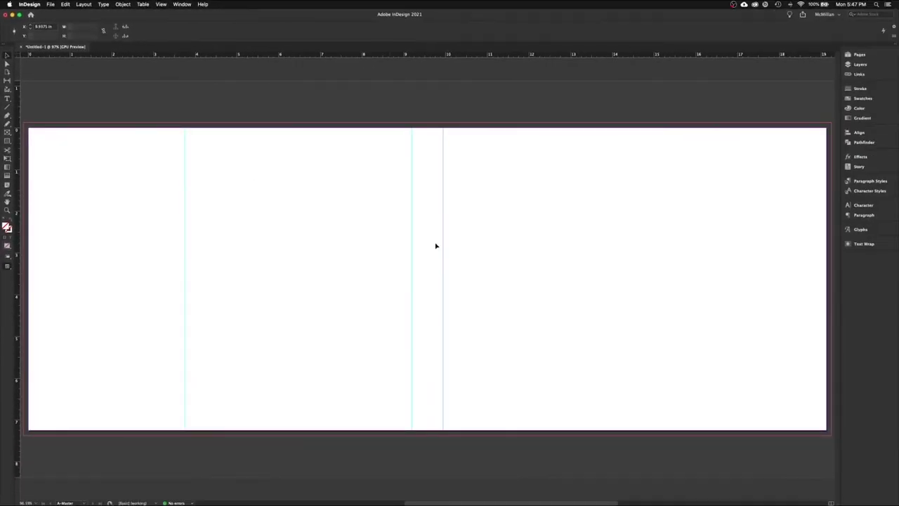
pyautogui.click(444, 245)
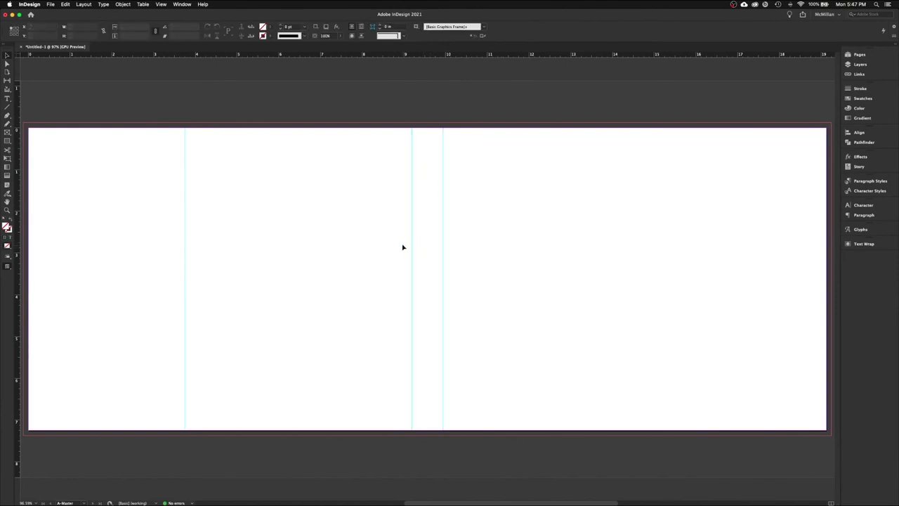
# Switch to Calculator and add 5.4375 to the previous sum of 9.9375
pyautogui.hotkey('ctrl', 'Up')
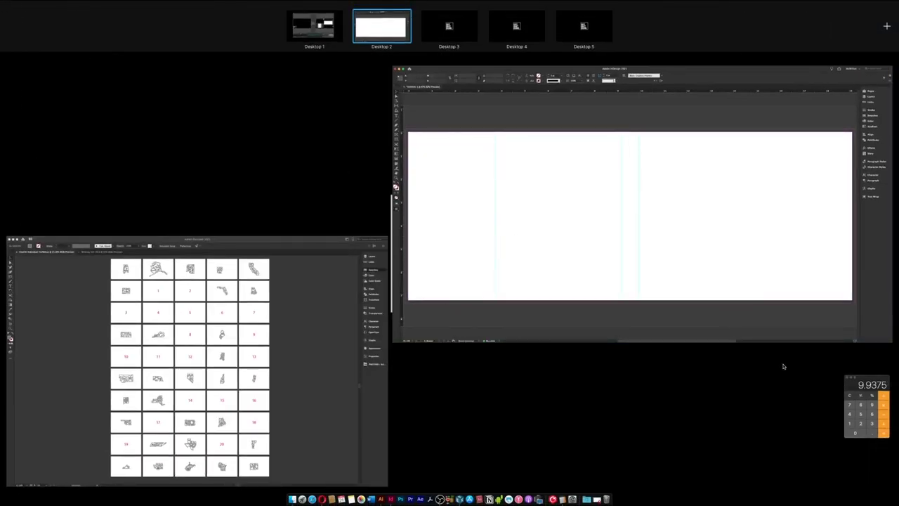
pyautogui.click(862, 407)
pyautogui.click(802, 375)
pyautogui.click(756, 355)
pyautogui.click(777, 389)
pyautogui.click(737, 354)
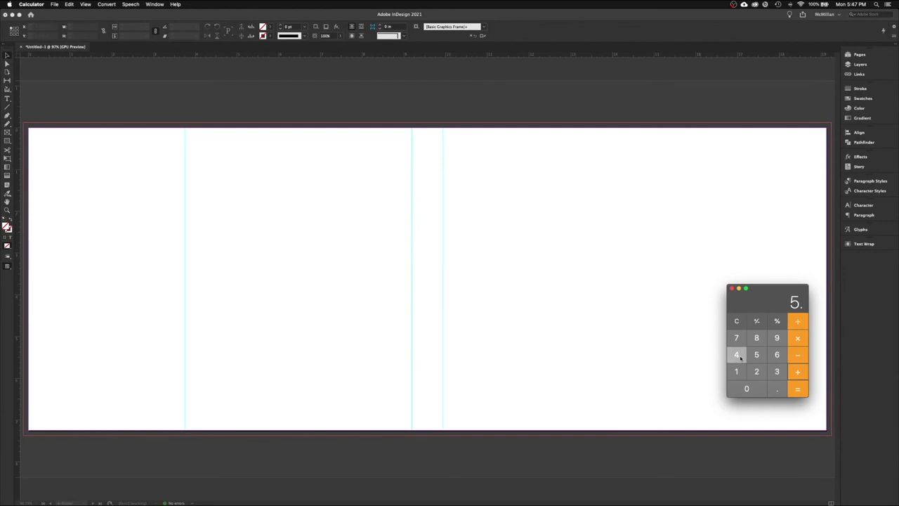
pyautogui.click(777, 372)
pyautogui.click(736, 338)
pyautogui.click(756, 354)
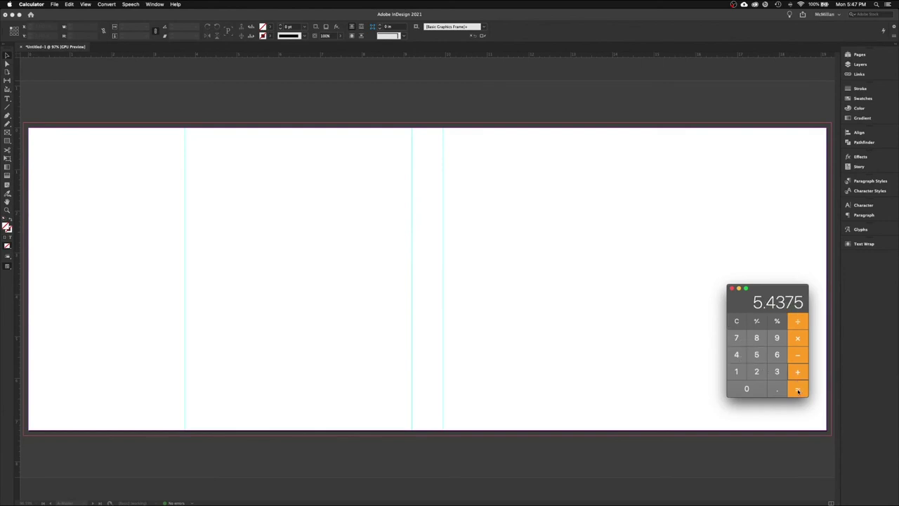
pyautogui.click(798, 391)
# Return to InDesign, add a fourth vertical guide to the master page and set its X position to 15.375 in
pyautogui.click(619, 241)
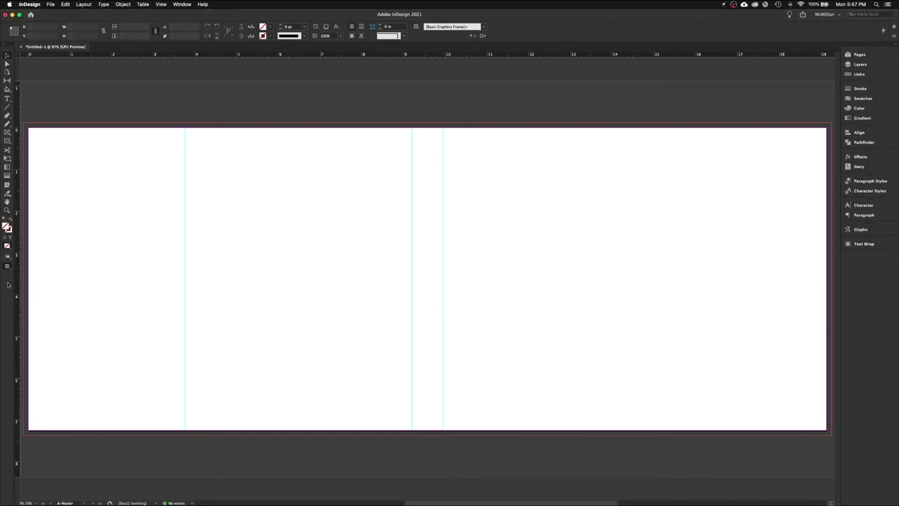
pyautogui.moveTo(16, 279); pyautogui.dragTo(501, 342)
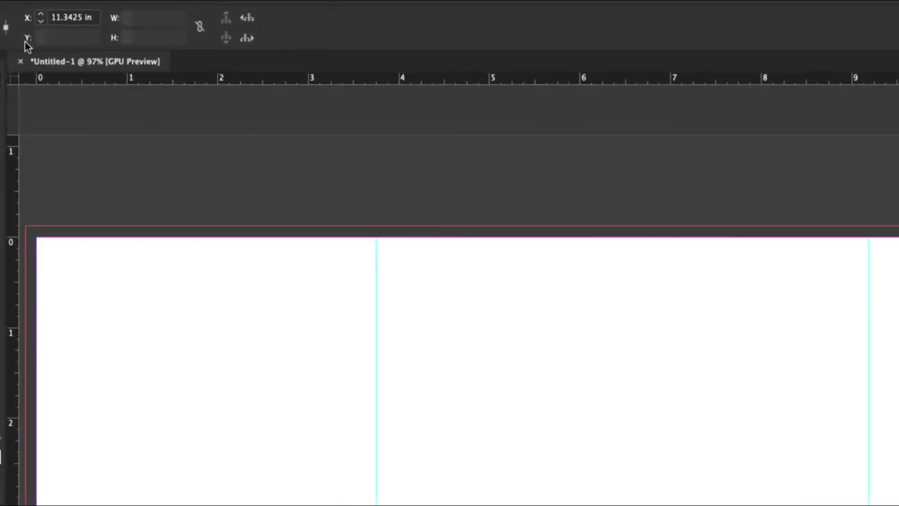
pyautogui.tripleClick(90, 18)
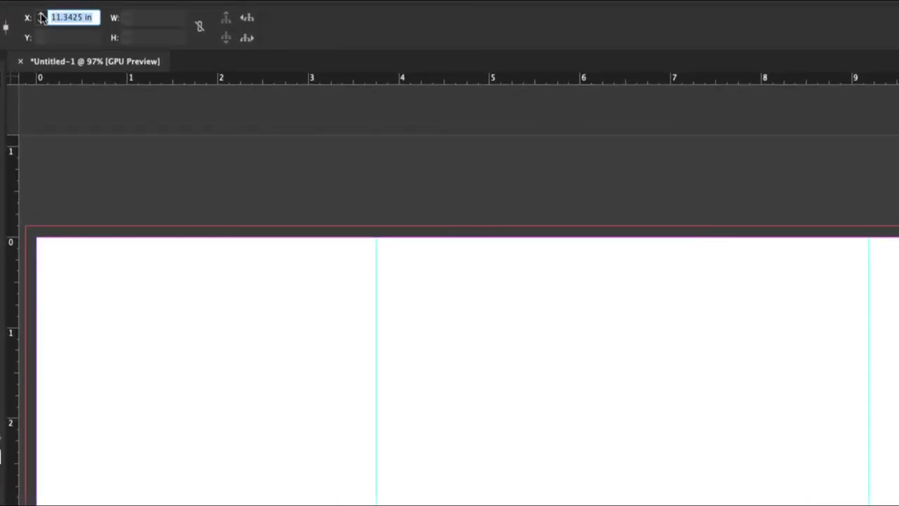
pyautogui.write('15')
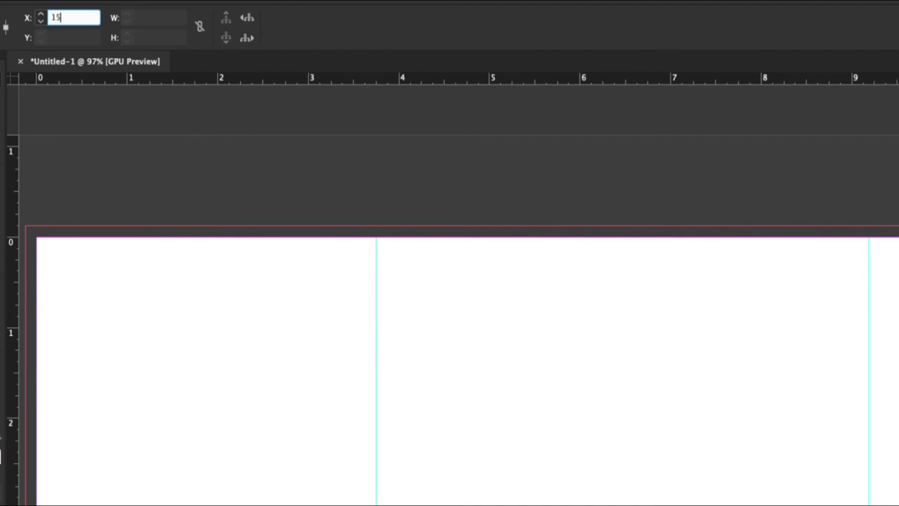
pyautogui.write('.375')
pyautogui.press('Return')
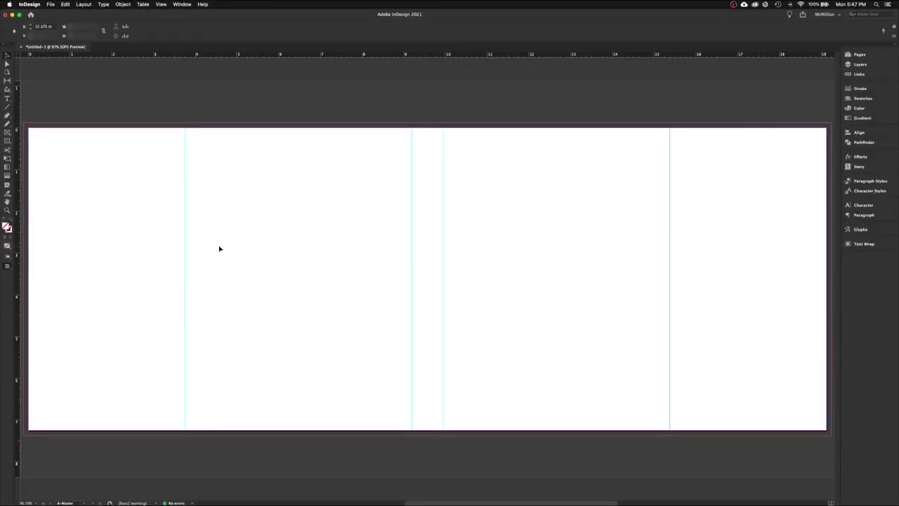
pyautogui.click(142, 205)
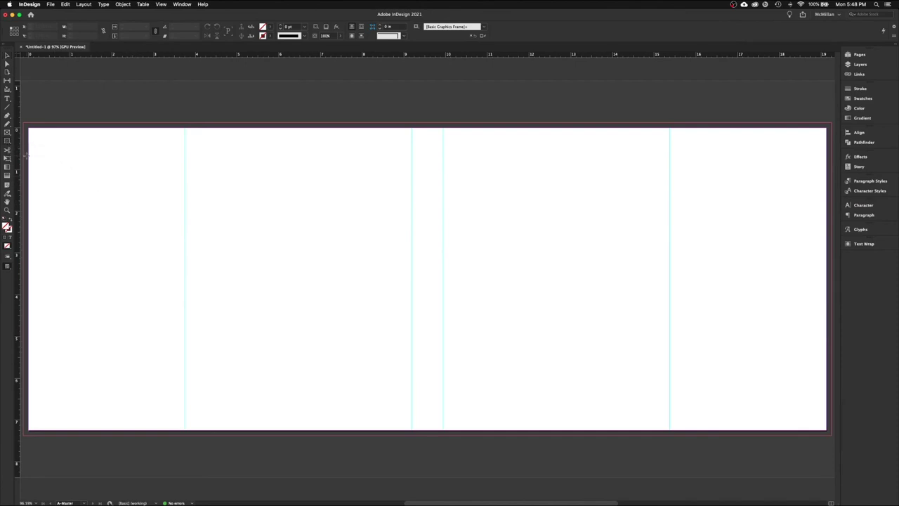
# Draw a temporary rectangle about 3.75 × 1.72 in across the first panel and move it onto the last panel to compare their widths
pyautogui.moveTo(30, 157); pyautogui.dragTo(184, 227)
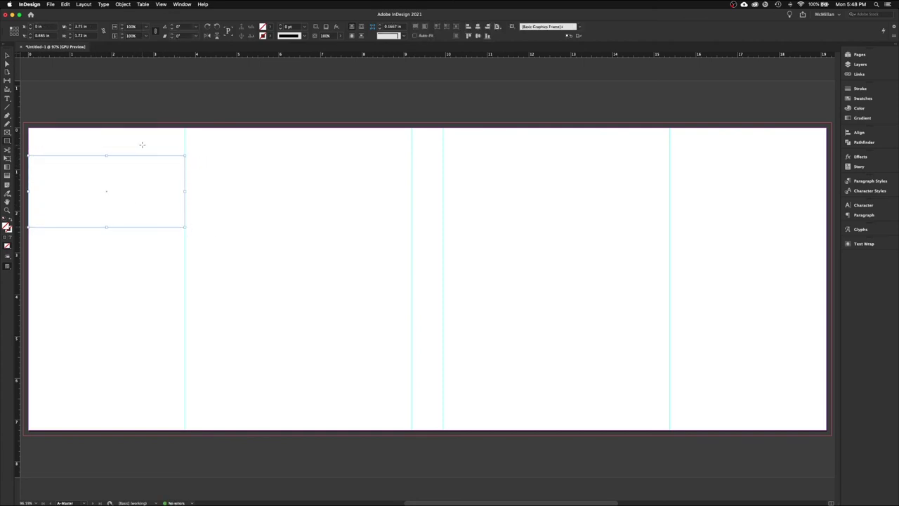
pyautogui.press('v')
pyautogui.moveTo(107, 196); pyautogui.dragTo(749, 261)
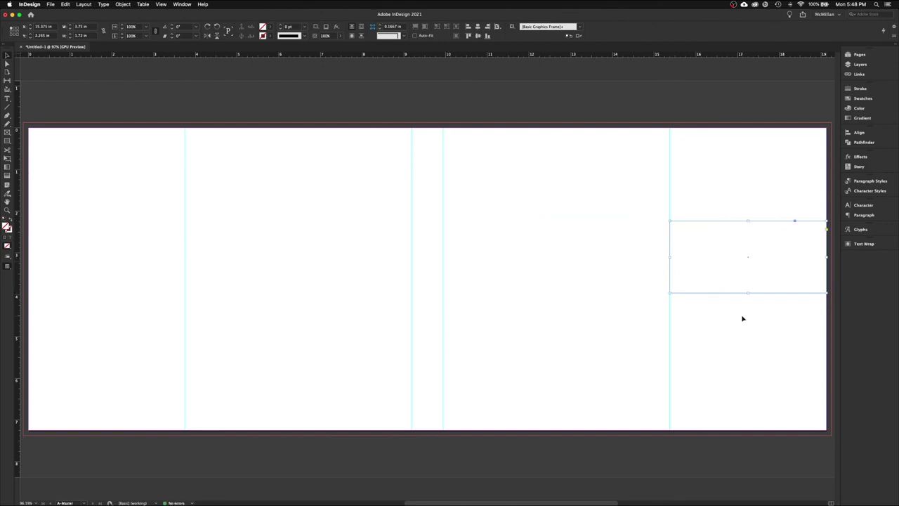
# Fit the temporary rectangle between the third and fourth guides, compare it with the panel between the first two guides, and delete it
pyautogui.moveTo(749, 260); pyautogui.dragTo(521, 262)
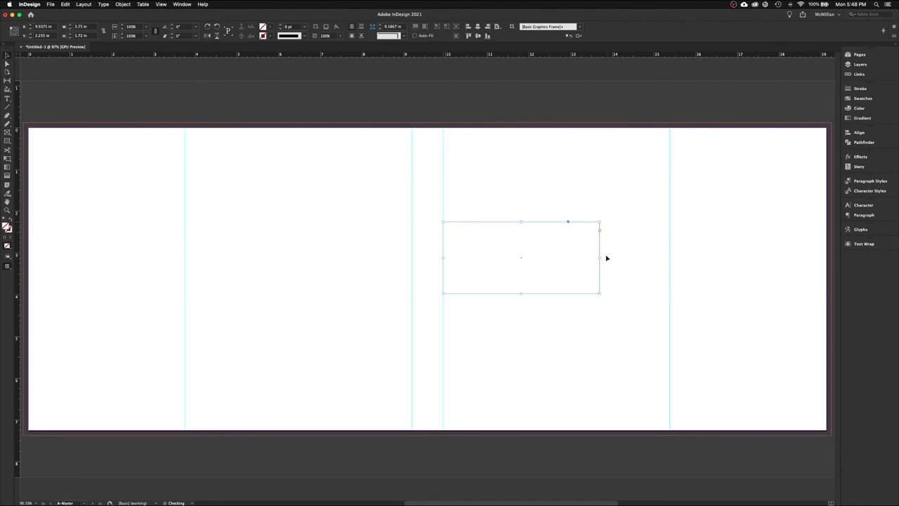
pyautogui.moveTo(599, 257); pyautogui.dragTo(669, 261)
pyautogui.moveTo(559, 260); pyautogui.dragTo(299, 263)
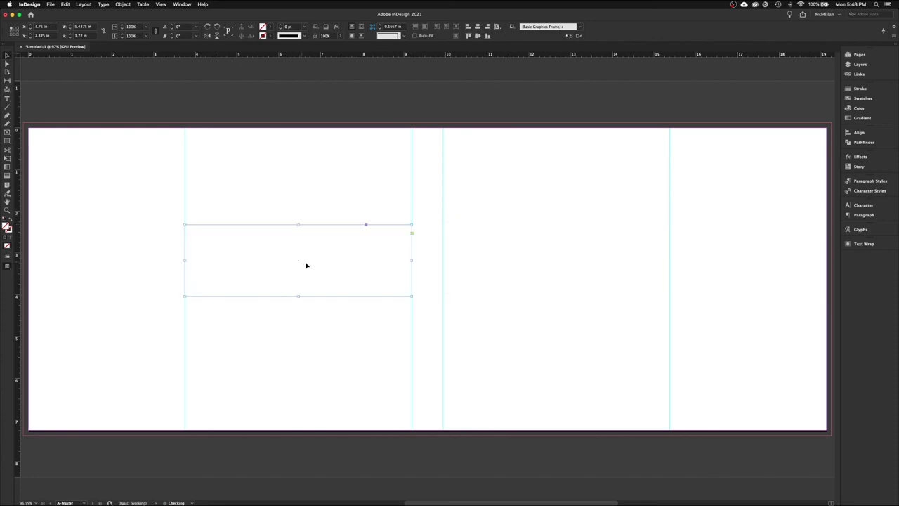
pyautogui.click(355, 300)
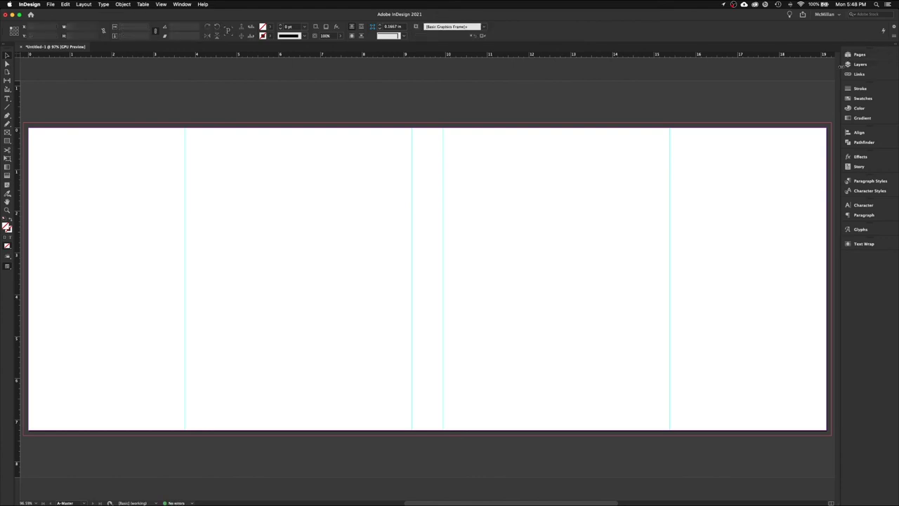
# Go from the master page to page 1 and add a new layer to the document
pyautogui.click(859, 54)
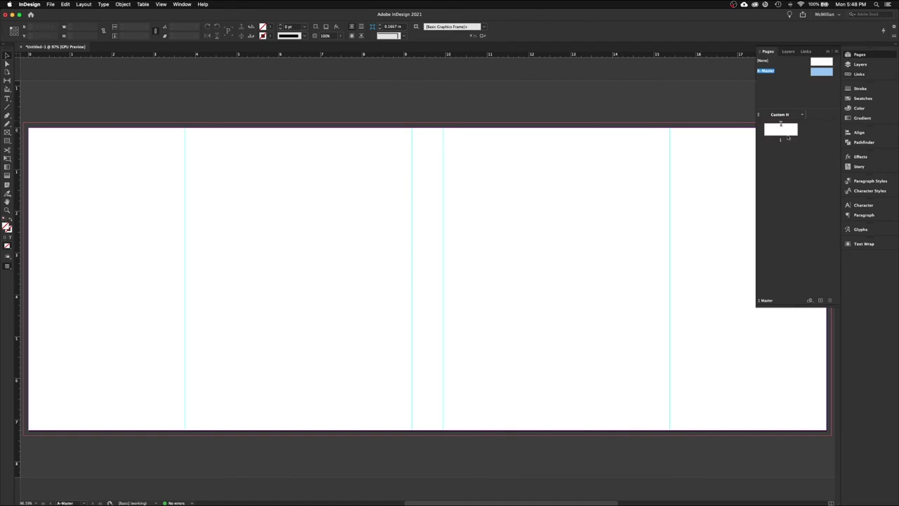
pyautogui.click(780, 140)
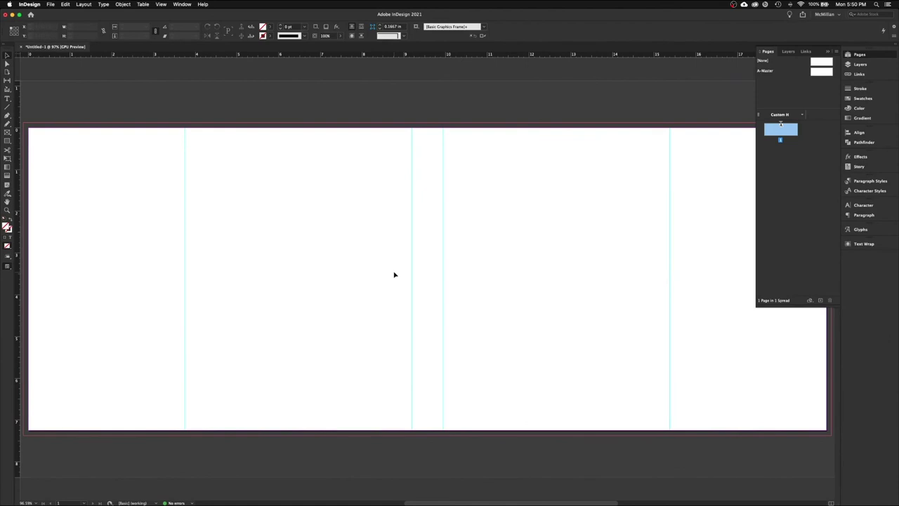
pyautogui.hscroll(3, 719, 104)
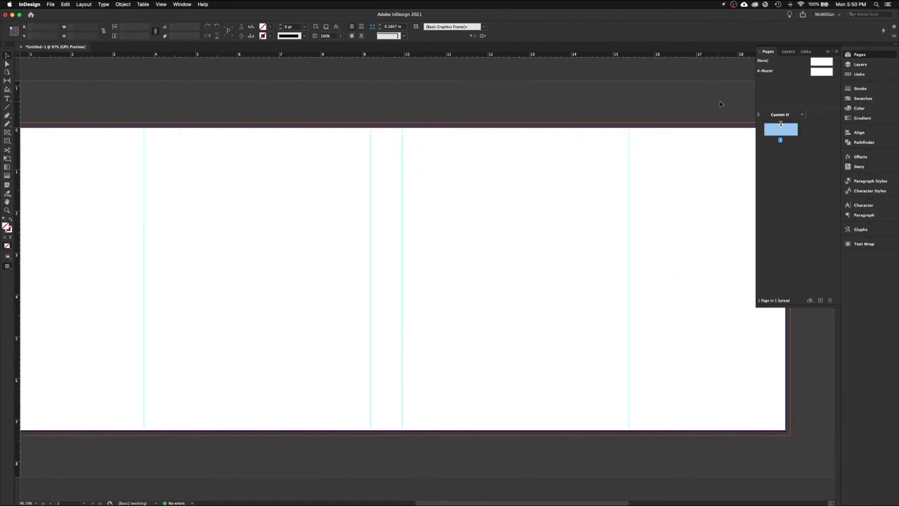
pyautogui.click(787, 52)
pyautogui.click(820, 300)
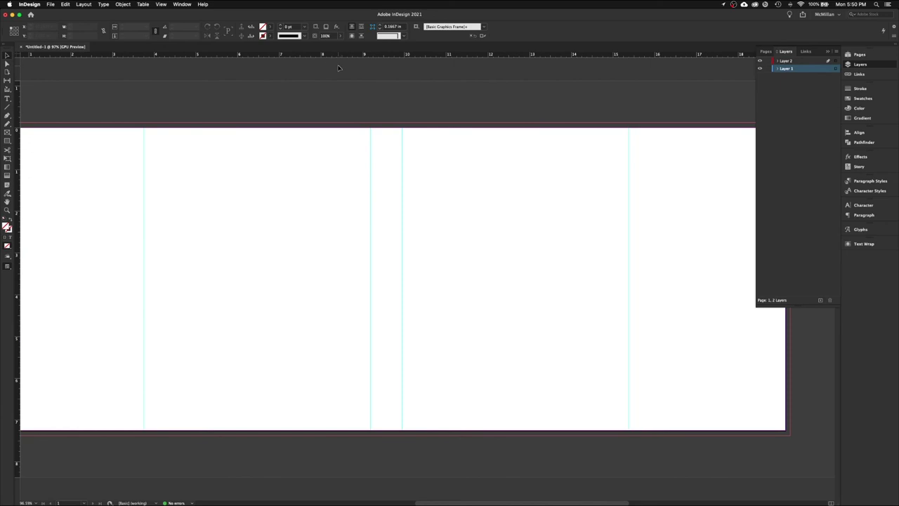
pyautogui.click(182, 4)
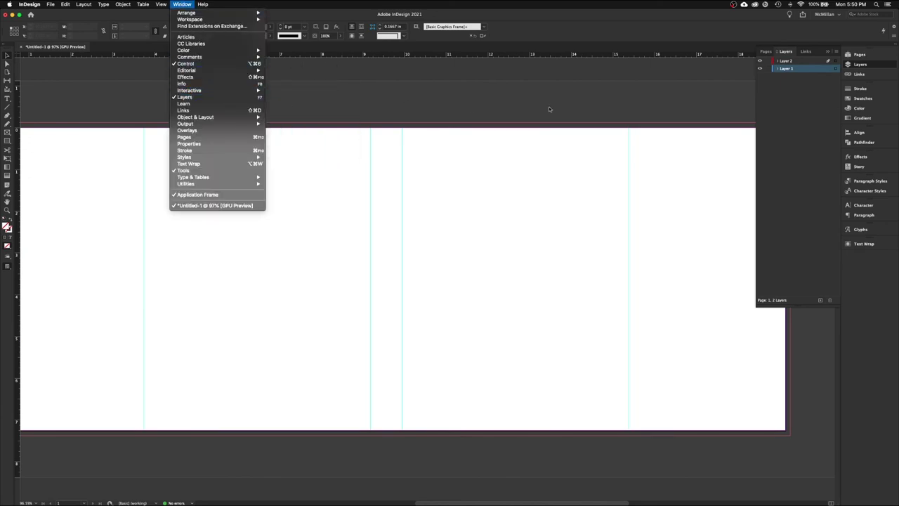
pyautogui.click(660, 107)
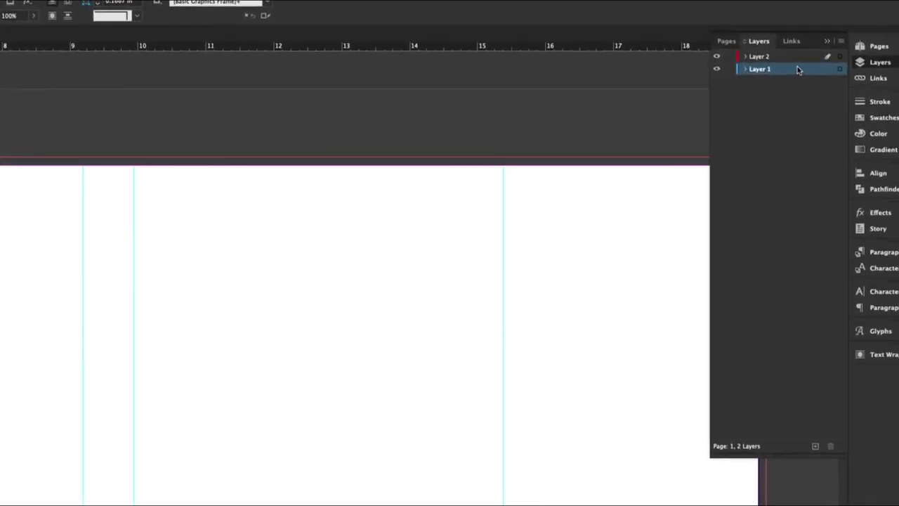
# Move Layer 2 below Layer 1 and rename it Visual Reminder, with printing off and text wrap suppressed when the layer is hidden
pyautogui.moveTo(778, 57); pyautogui.dragTo(779, 73)
pyautogui.doubleClick(763, 72)
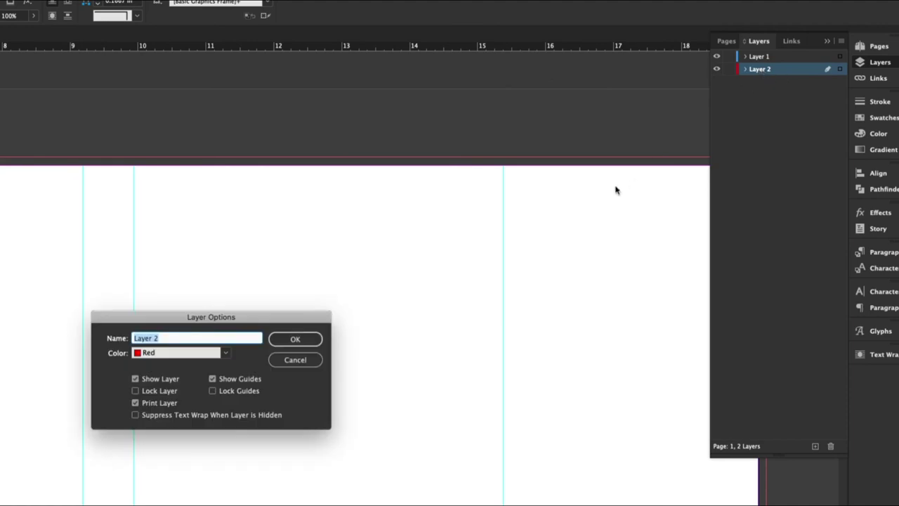
pyautogui.moveTo(264, 318); pyautogui.dragTo(451, 197)
pyautogui.write('Visual Reminder')
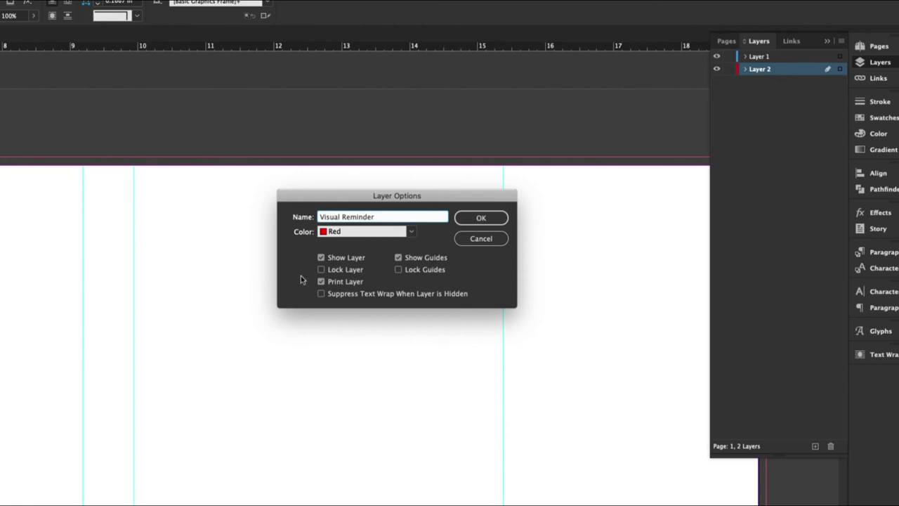
pyautogui.click(322, 282)
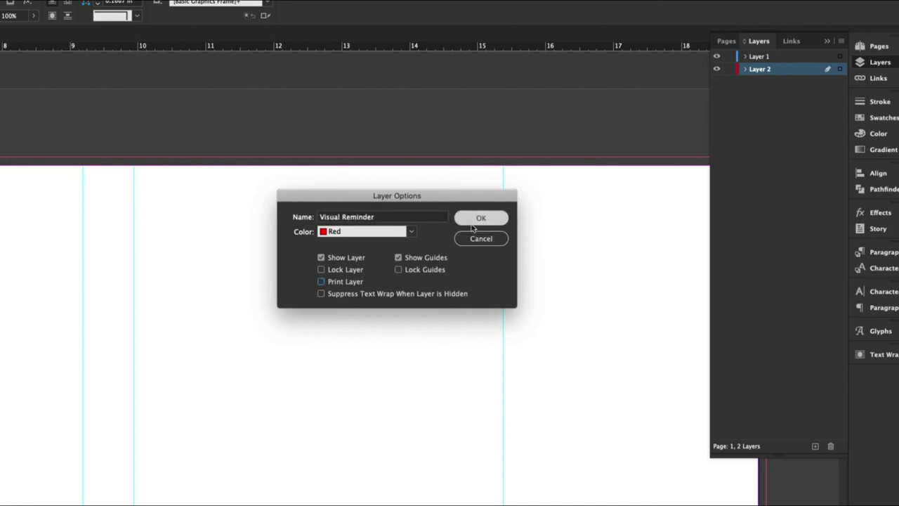
pyautogui.click(439, 295)
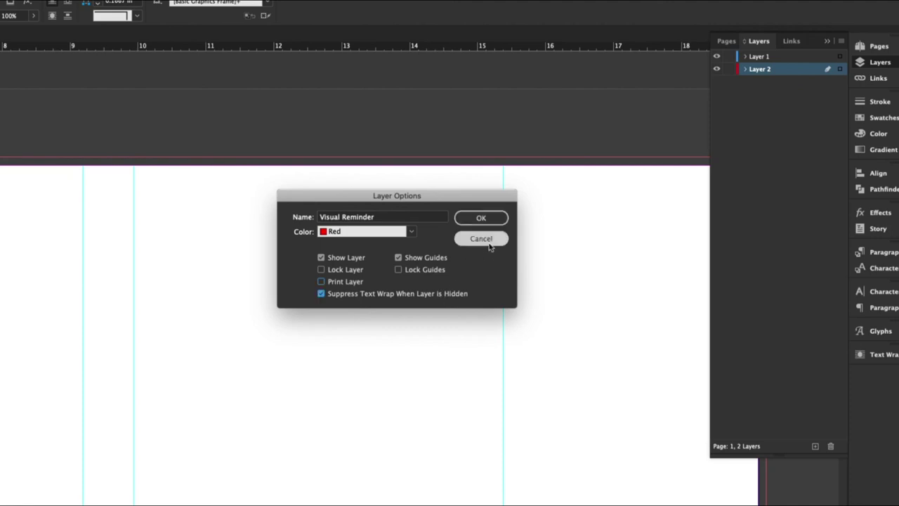
pyautogui.click(492, 220)
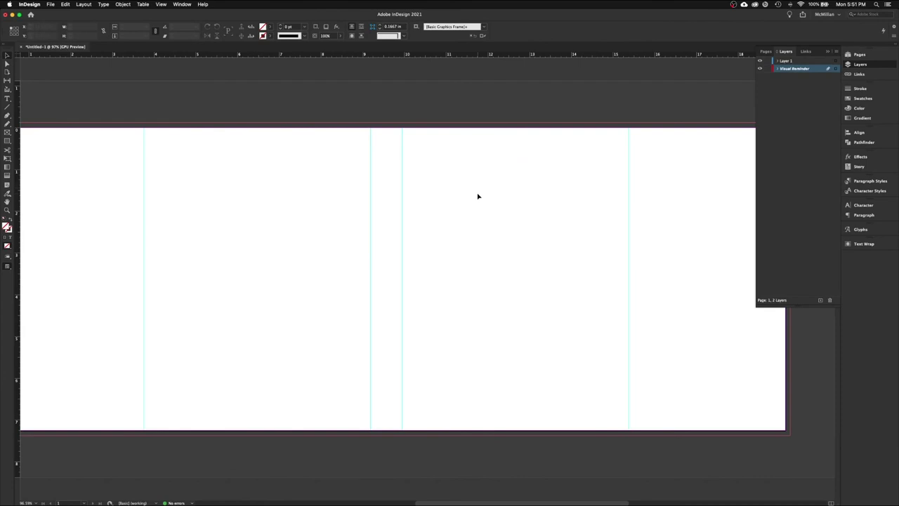
# Add a text frame reading FRONT near the top of the panel between the third and fourth guides
pyautogui.press('t')
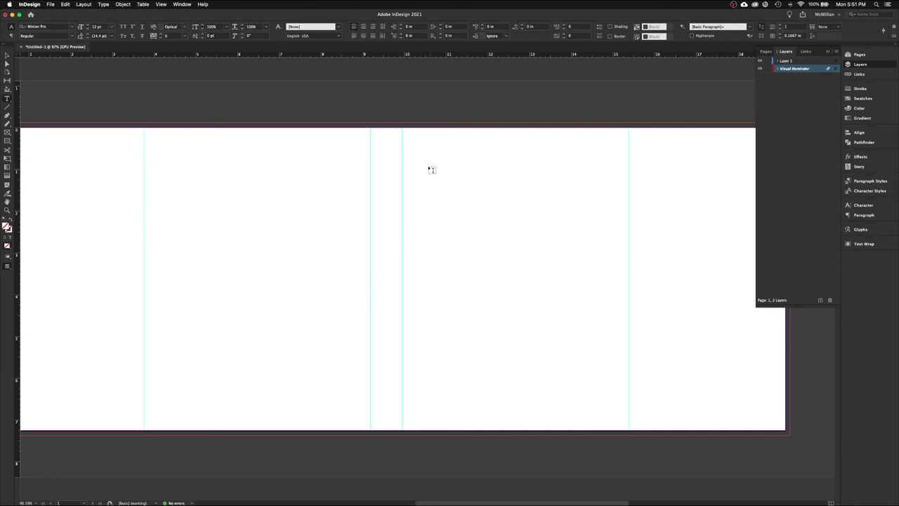
pyautogui.moveTo(433, 161); pyautogui.dragTo(594, 201)
pyautogui.write('FRONT')
# Format the FRONT text as Helvetica Neue (TT) Bold at 36 pt, centred in its frame
pyautogui.press('super+a')
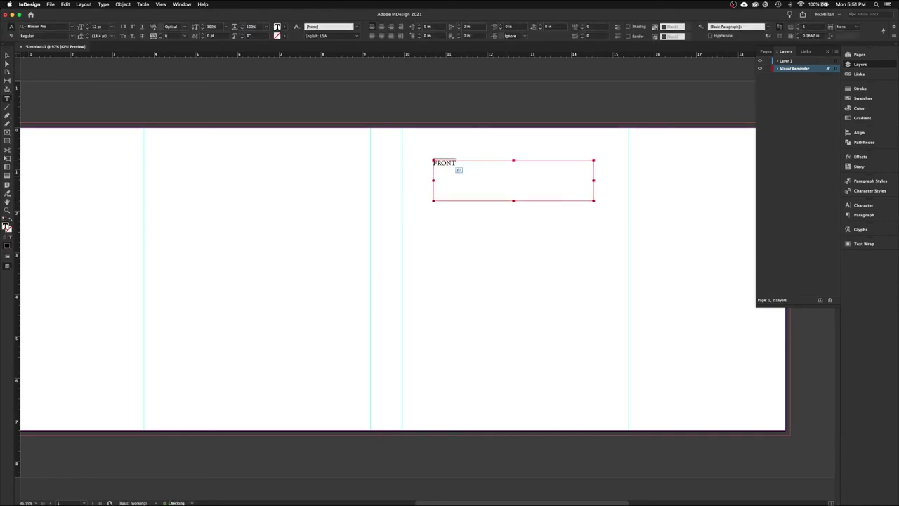
pyautogui.click(38, 26)
pyautogui.click(71, 26)
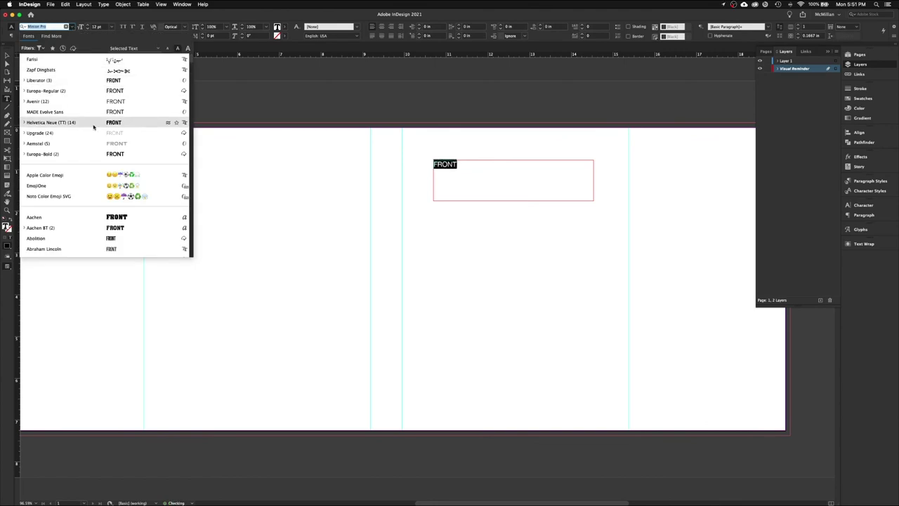
pyautogui.click(51, 122)
pyautogui.click(71, 36)
pyautogui.click(42, 132)
pyautogui.press('super+shift+period')
pyautogui.press('super+shift+period')
pyautogui.press('super+shift+period')
pyautogui.press('super+shift+period')
pyautogui.press('super+shift+period')
pyautogui.press('super+shift+period')
pyautogui.press('super+shift+period')
pyautogui.press('super+shift+period')
pyautogui.press('super+shift+period')
pyautogui.press('super+shift+period')
pyautogui.press('super+shift+period')
pyautogui.press('super+shift+period')
pyautogui.press('Escape')
pyautogui.press('super+shift+c')
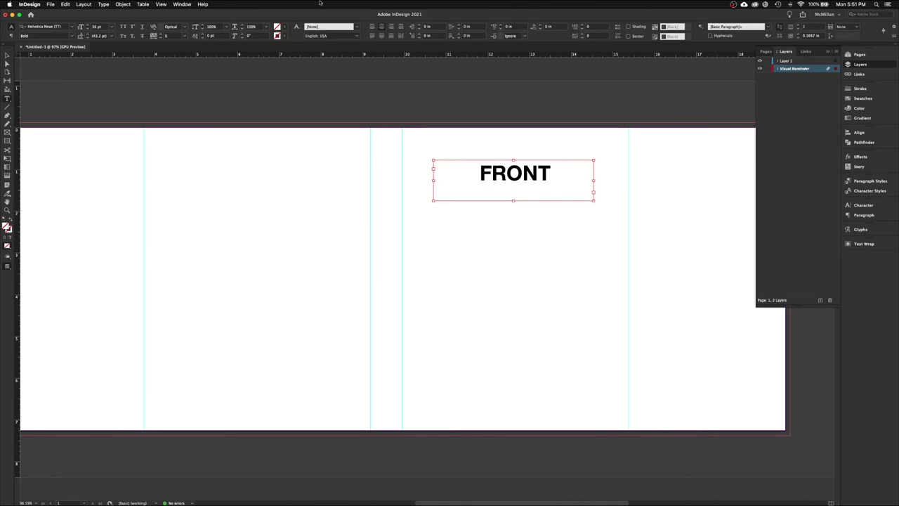
pyautogui.press('Escape')
# Duplicate the FRONT frame into the panel between the first and second guides and change its text to BACK
pyautogui.click(498, 261)
pyautogui.click(526, 177)
pyautogui.moveTo(527, 177); pyautogui.dragTo(275, 175)
pyautogui.doubleClick(261, 173)
pyautogui.write('BACK')
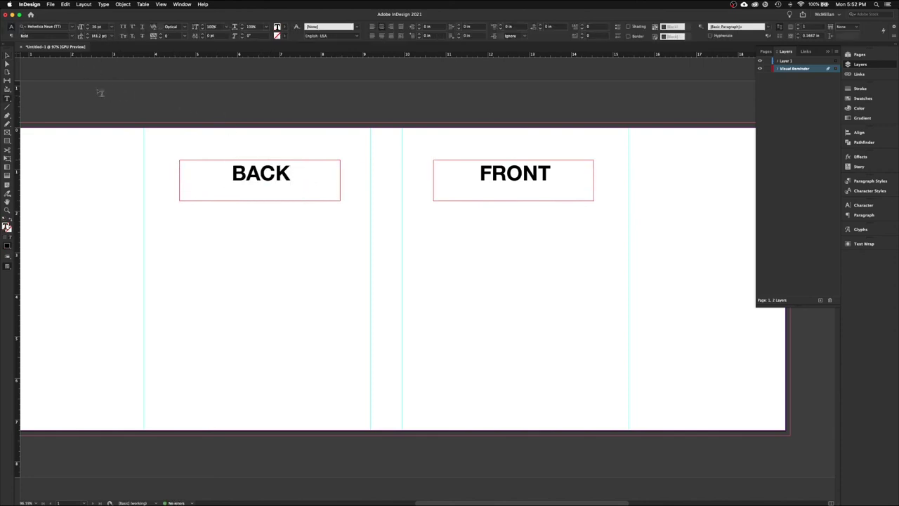
# Widen the BACK and FRONT text frames so each spans the full width of its panel between the guides
pyautogui.press('Escape')
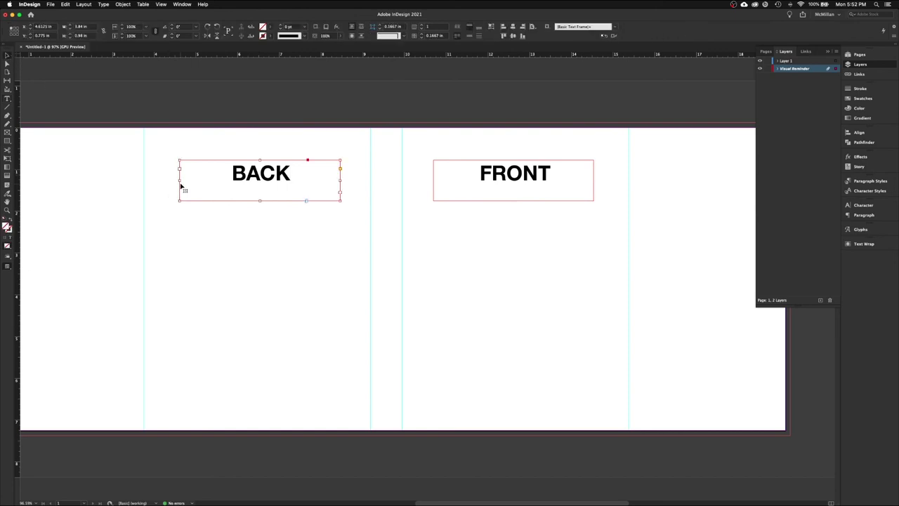
pyautogui.moveTo(180, 180); pyautogui.dragTo(143, 180)
pyautogui.moveTo(339, 180); pyautogui.dragTo(371, 180)
pyautogui.click(435, 181)
pyautogui.moveTo(434, 181); pyautogui.dragTo(401, 181)
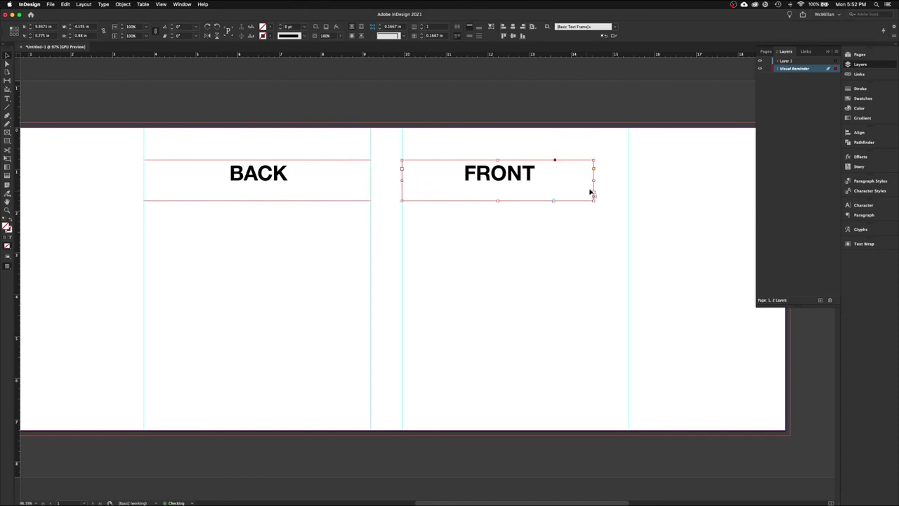
pyautogui.moveTo(594, 181); pyautogui.dragTo(628, 181)
# Tint the text in both the BACK and FRONT frames to 25% black
pyautogui.keyDown('shift'); pyautogui.click(311, 181); pyautogui.keyUp('shift')
pyautogui.click(862, 98)
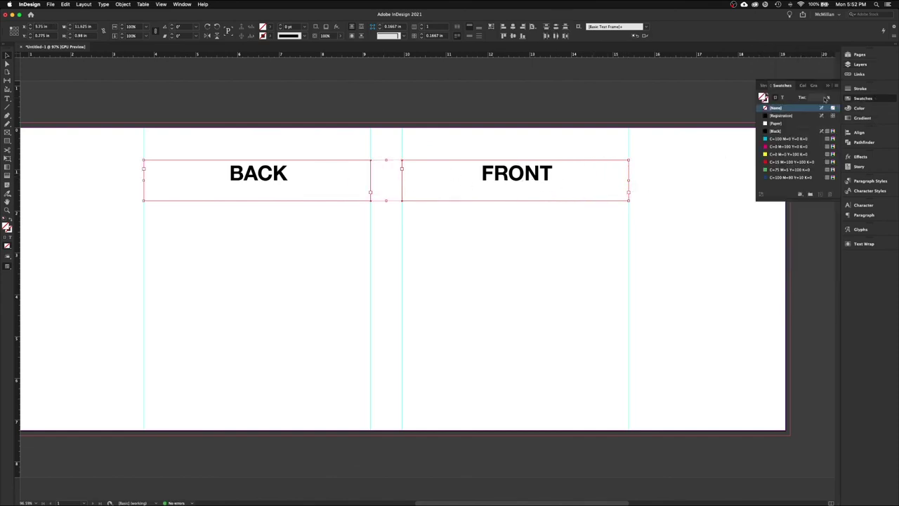
pyautogui.click(783, 98)
pyautogui.click(814, 98)
pyautogui.write('4')
pyautogui.press('Return')
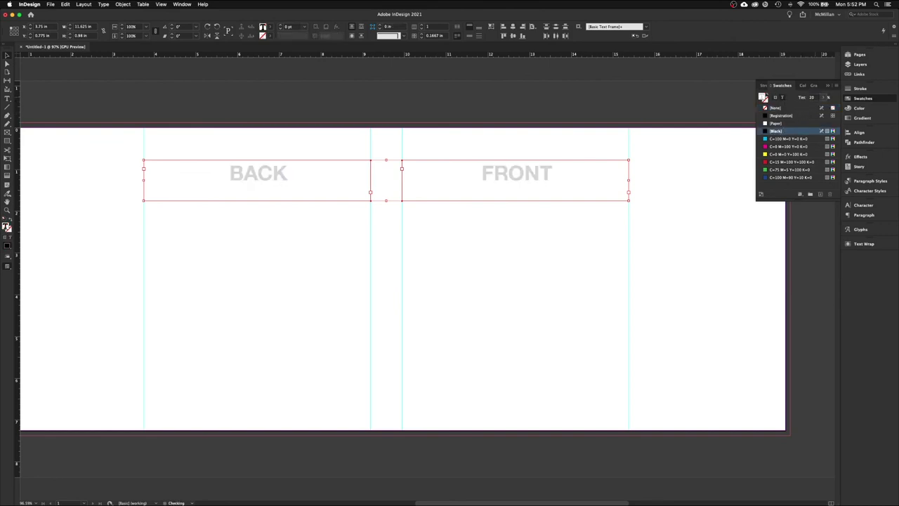
pyautogui.click(524, 277)
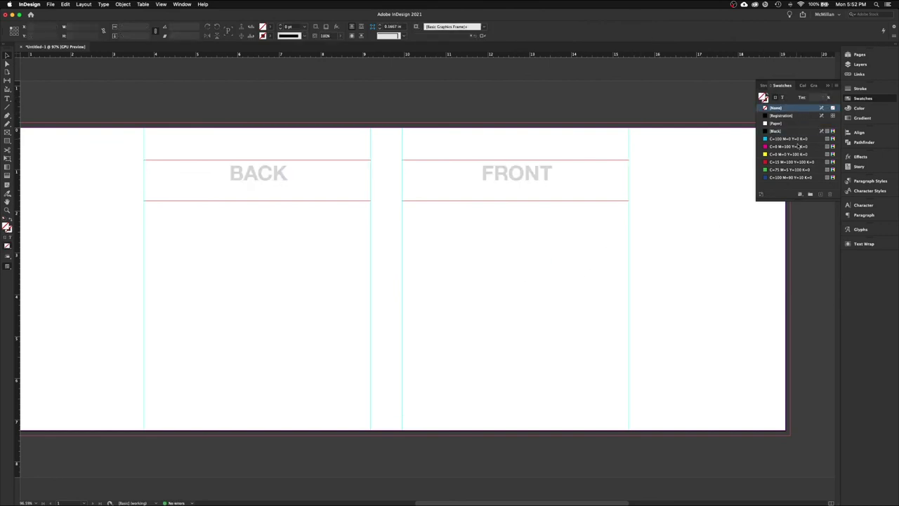
pyautogui.click(828, 86)
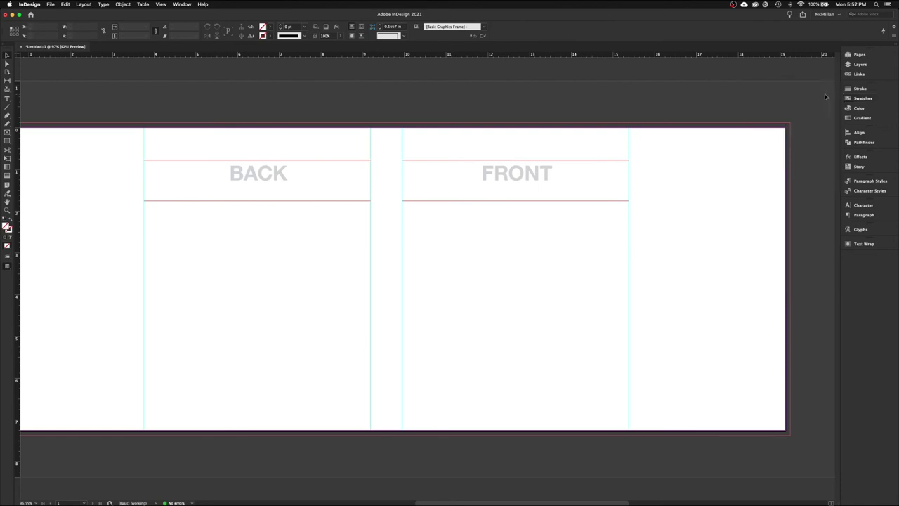
# Lock the Visual Reminder layer, check its labels by toggling visibility, and make Layer 1 the active layer
pyautogui.click(857, 64)
pyautogui.click(767, 69)
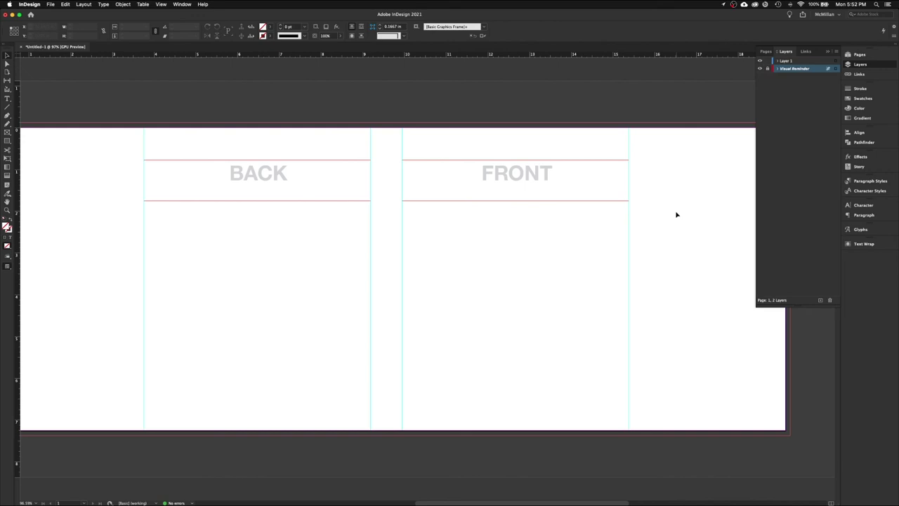
pyautogui.click(759, 68)
pyautogui.click(759, 69)
pyautogui.click(785, 62)
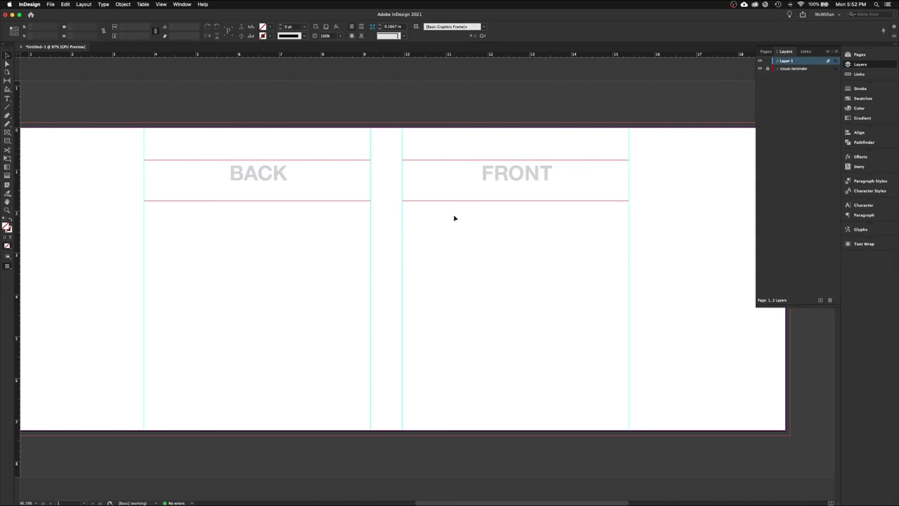
pyautogui.moveTo(415, 259); pyautogui.dragTo(465, 245)
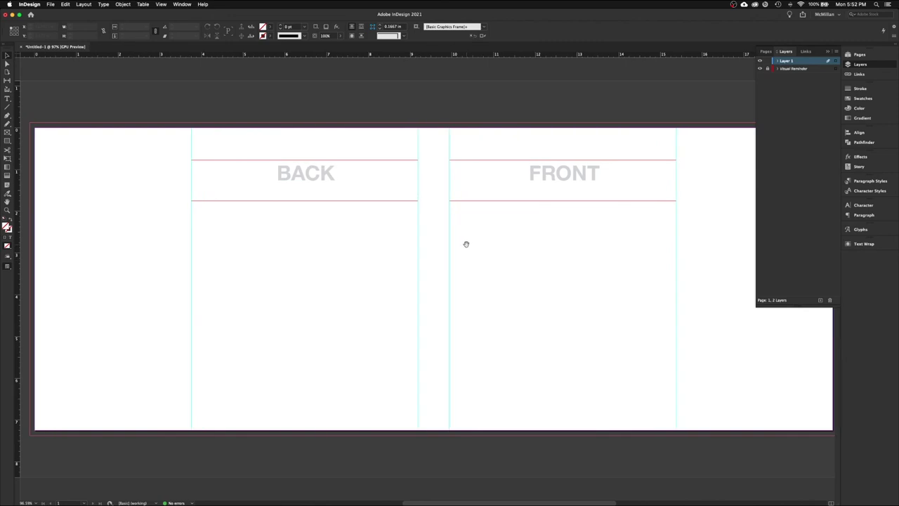
pyautogui.press('super+minus')
pyautogui.moveTo(518, 231); pyautogui.dragTo(501, 238)
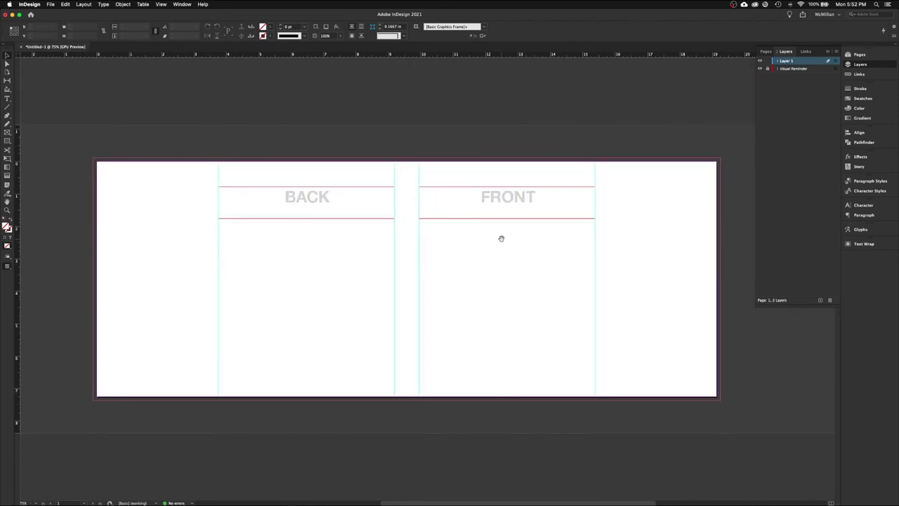